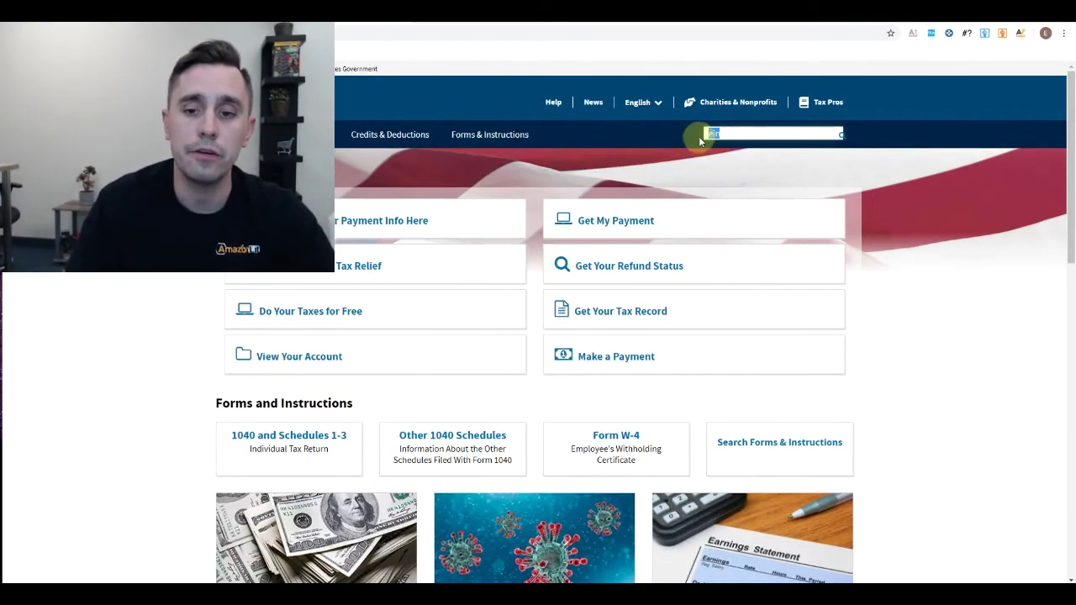
- Search IRS.gov for 'ein' and launch the online EIN application from its apply page
{"action": "double_click", "coordinate": [707, 134]}
{"action": "type", "text": "ein"}
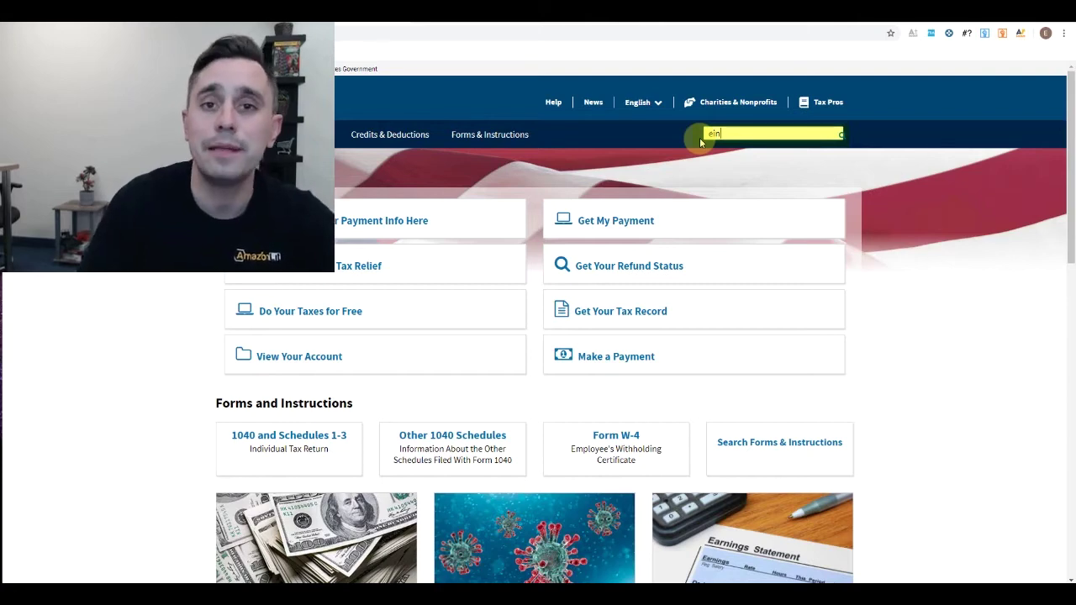
{"action": "key", "text": "Return"}
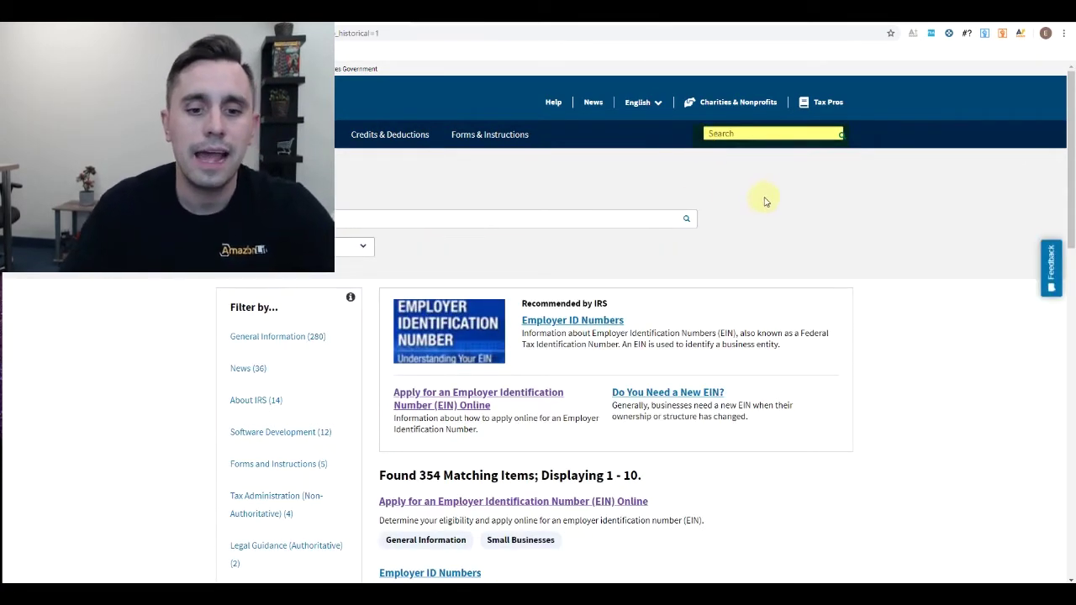
{"action": "scroll", "coordinate": [763, 199], "scroll_direction": "down", "scroll_amount": 1}
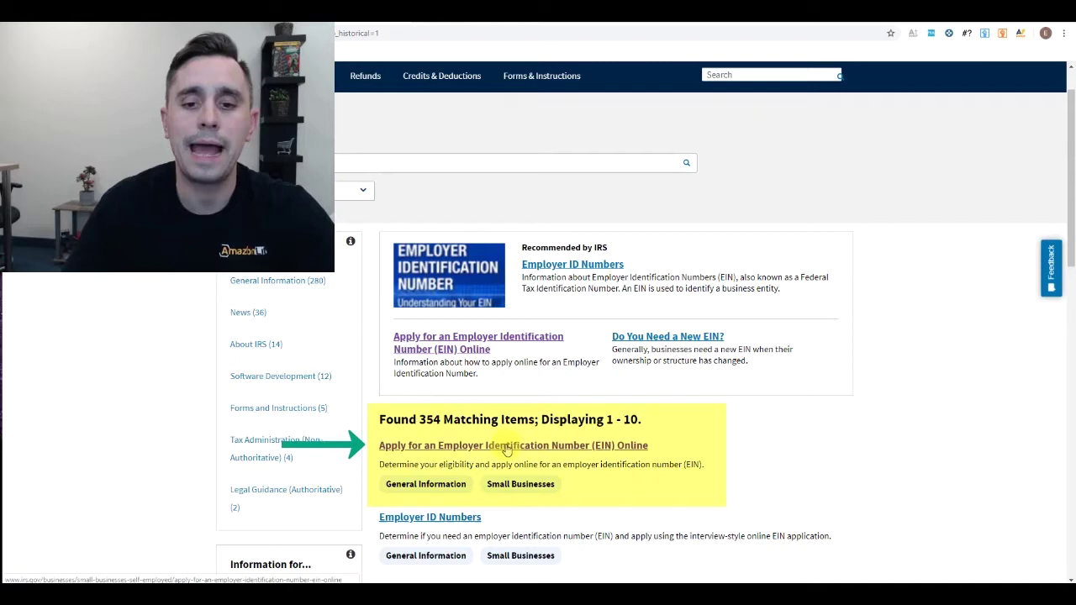
{"action": "left_click", "coordinate": [507, 449]}
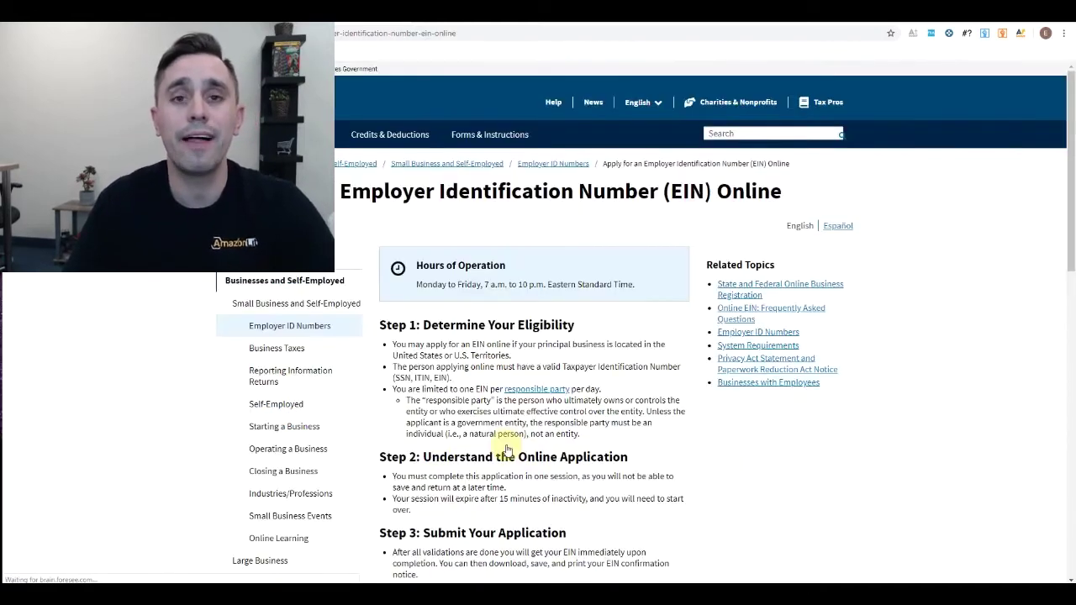
{"action": "scroll", "coordinate": [589, 309], "scroll_direction": "down", "scroll_amount": 3}
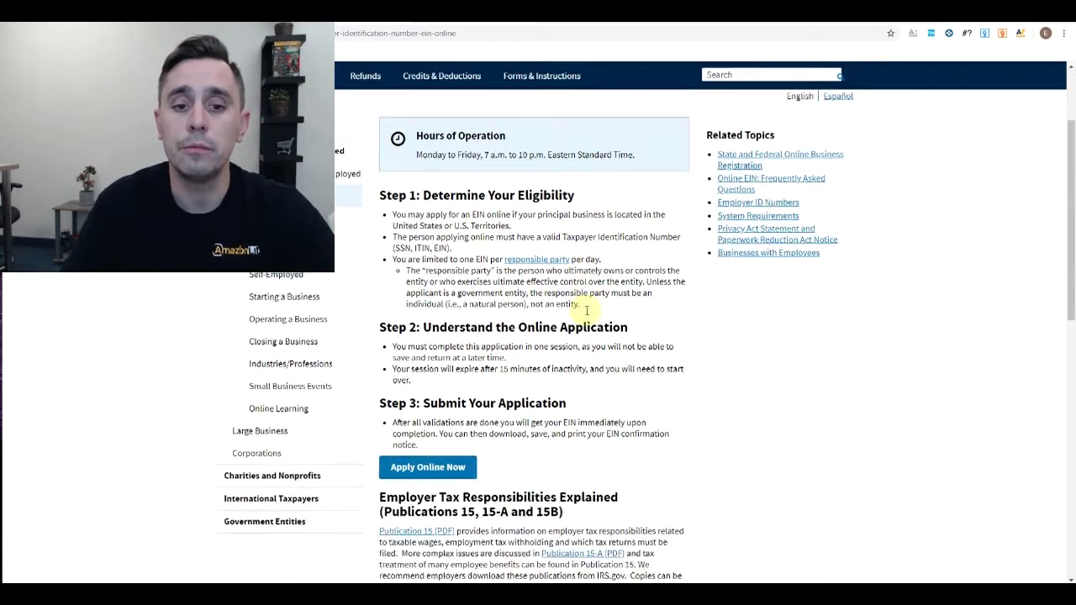
{"action": "left_click", "coordinate": [433, 375]}
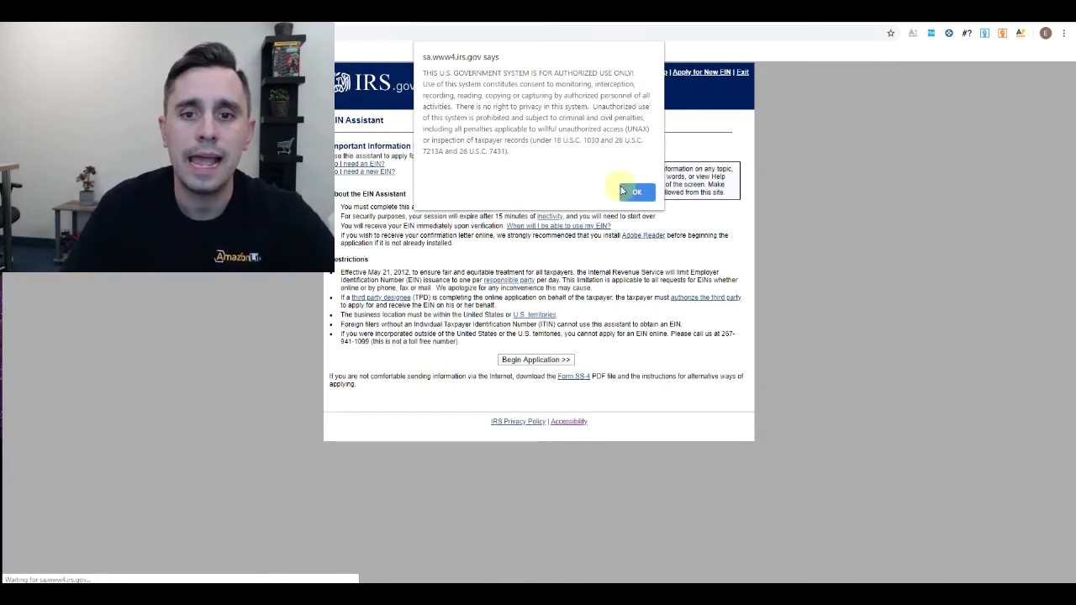
- Acknowledge the authorized-use-only warning to reach the Before You Begin page
{"action": "left_click", "coordinate": [637, 193]}
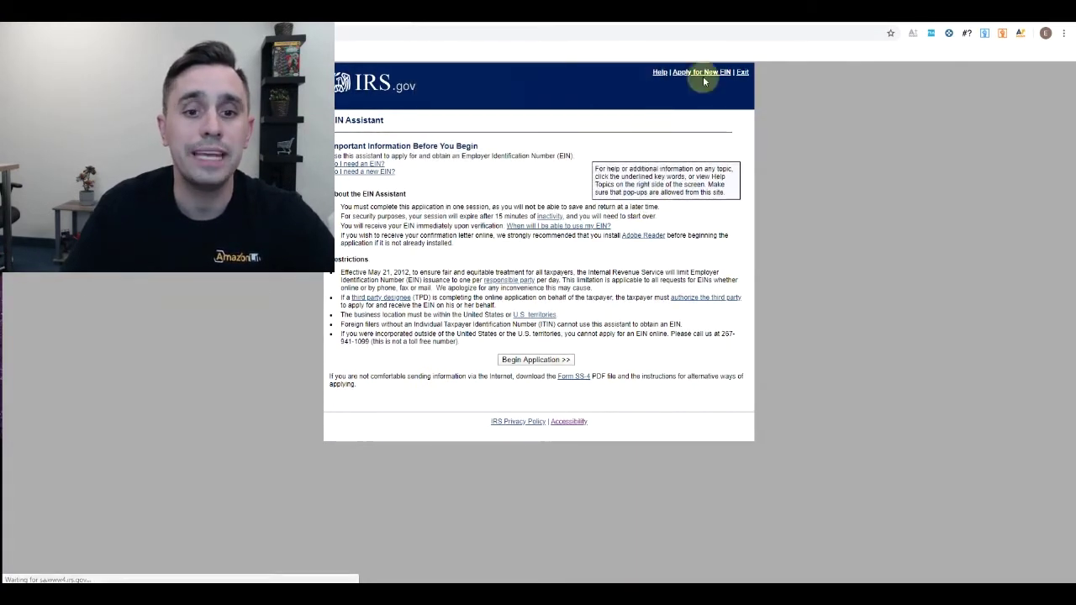
- Begin the EIN application from the introduction page
{"action": "left_click", "coordinate": [542, 362]}
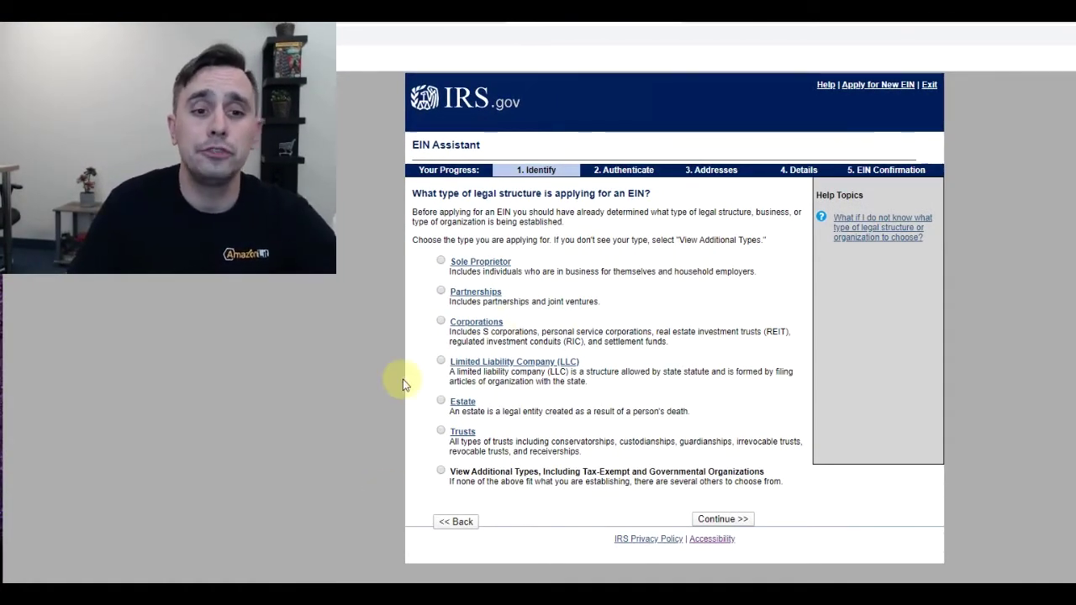
- Choose Limited Liability Company (LLC) as the legal structure and continue
{"action": "left_click", "coordinate": [442, 362]}
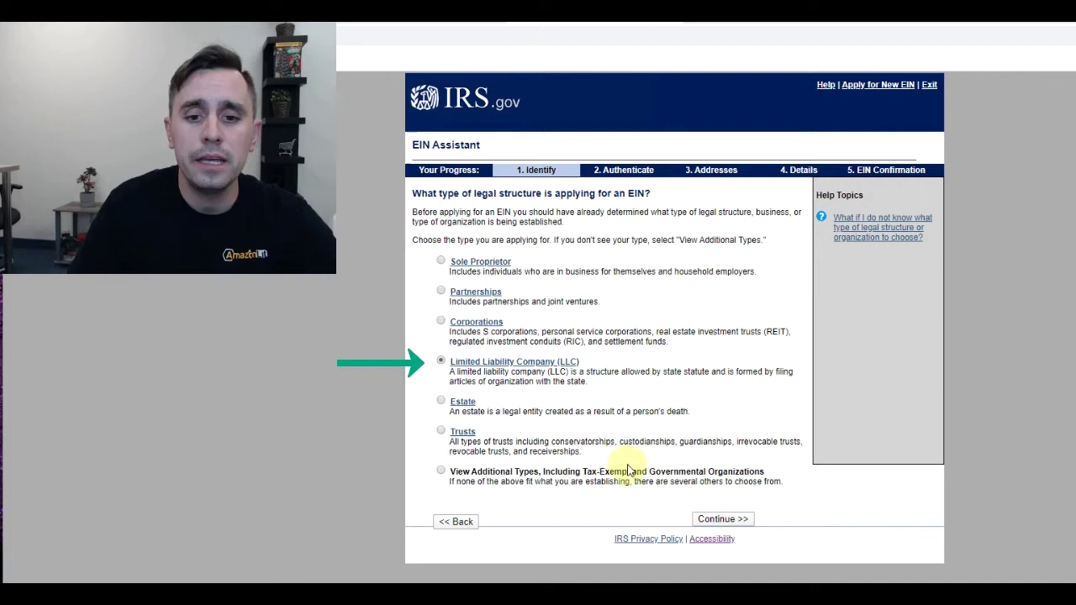
{"action": "left_click", "coordinate": [716, 518]}
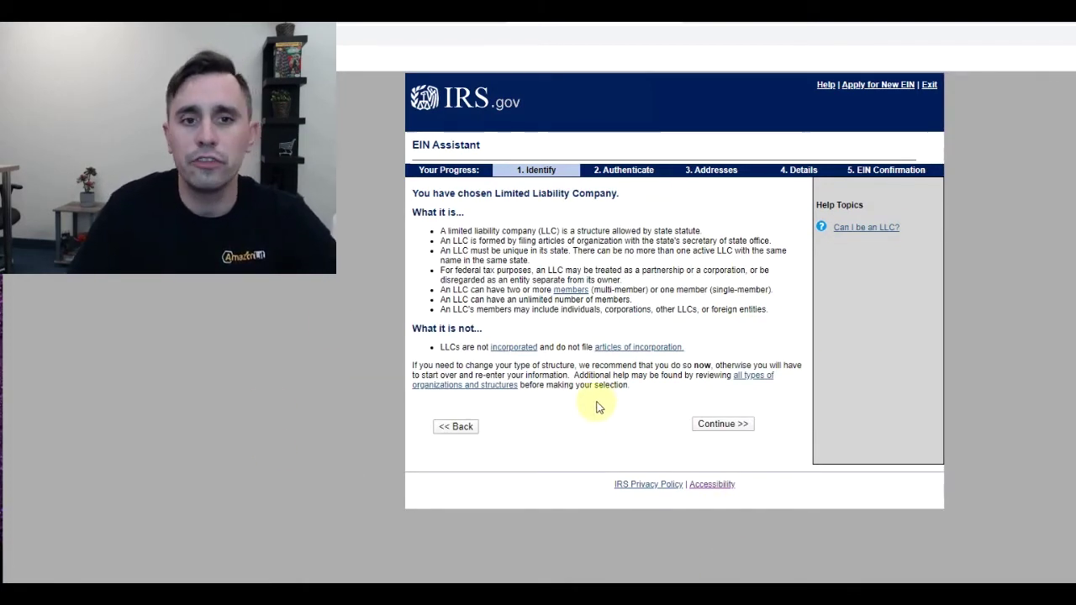
- Record the LLC as having 1 member, located in New Jersey (NJ)
{"action": "left_click", "coordinate": [719, 426]}
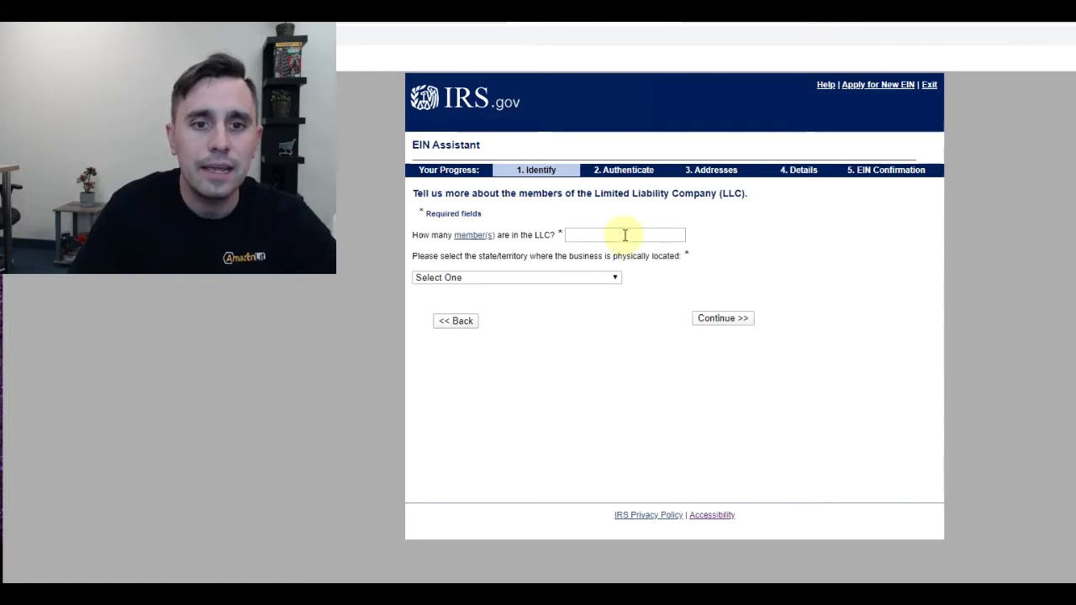
{"action": "left_click", "coordinate": [625, 233]}
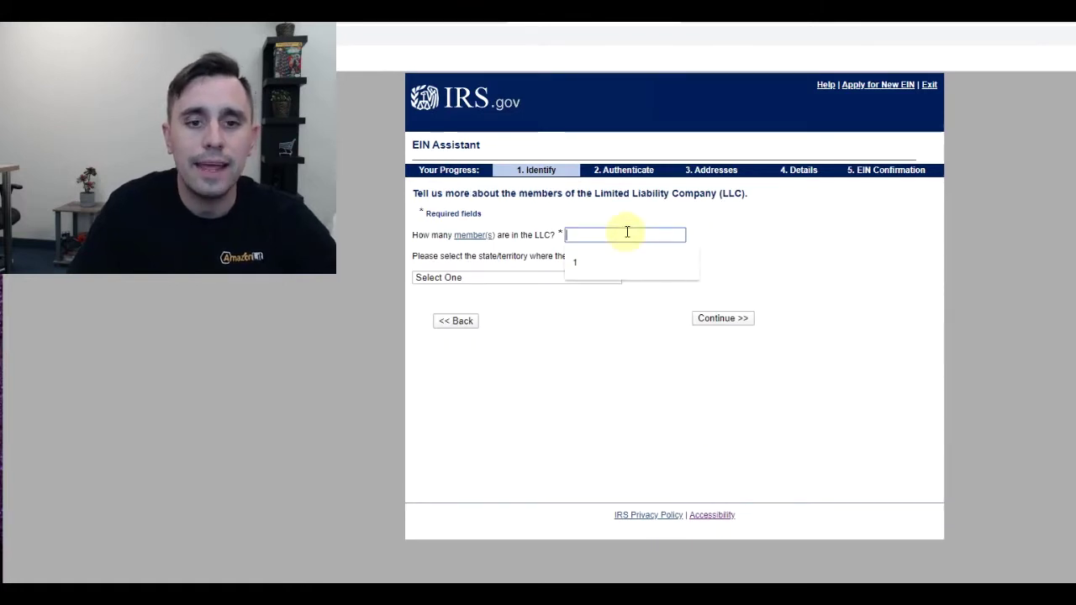
{"action": "left_click", "coordinate": [592, 264]}
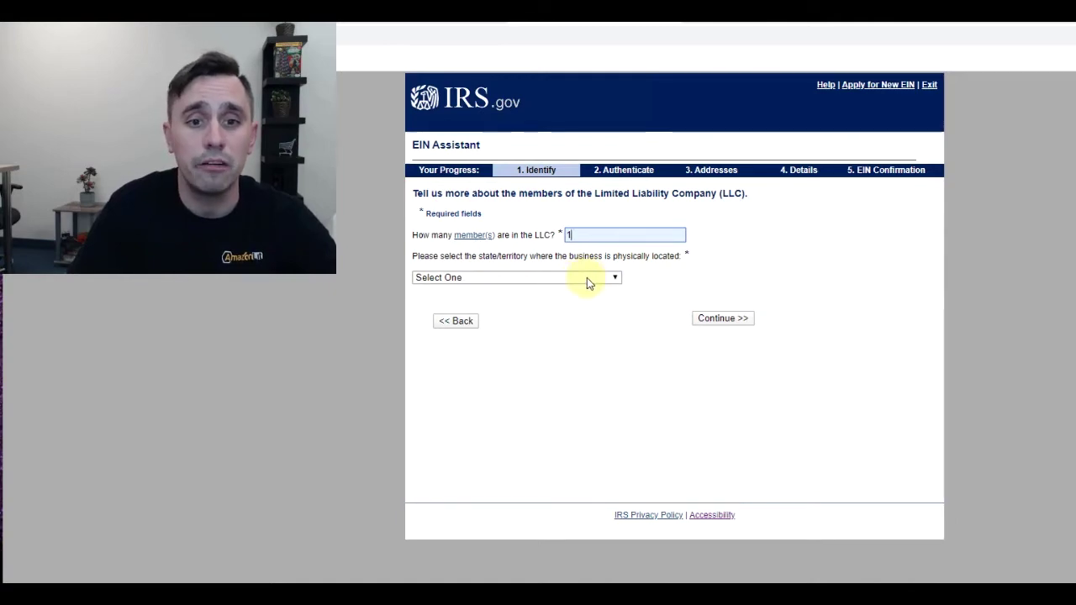
{"action": "left_click", "coordinate": [590, 279]}
{"action": "scroll", "coordinate": [571, 353], "scroll_direction": "down", "scroll_amount": 12}
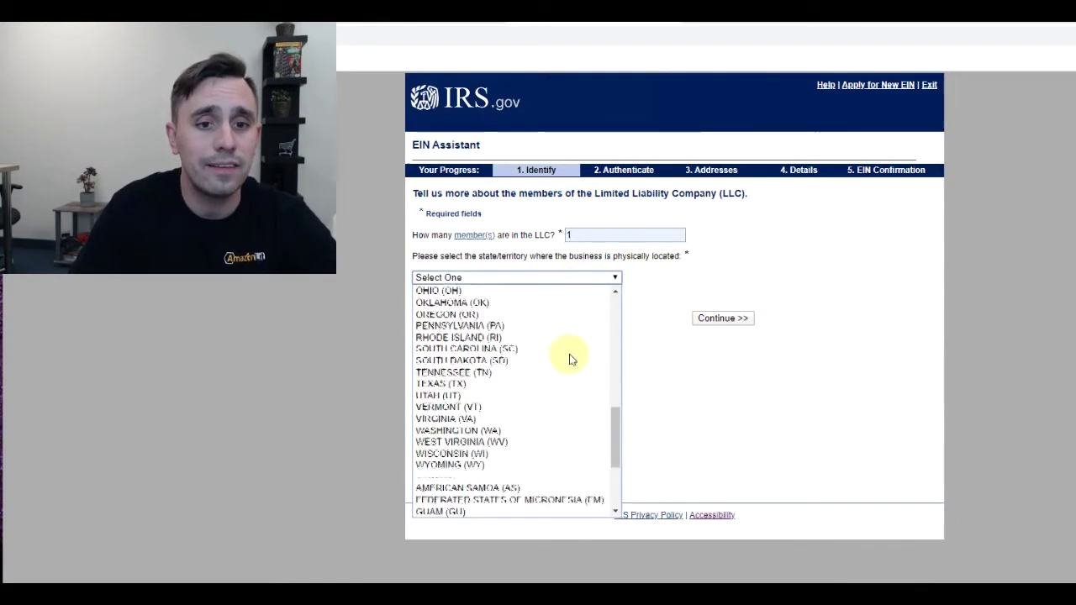
{"action": "scroll", "coordinate": [559, 408], "scroll_direction": "up", "scroll_amount": 8}
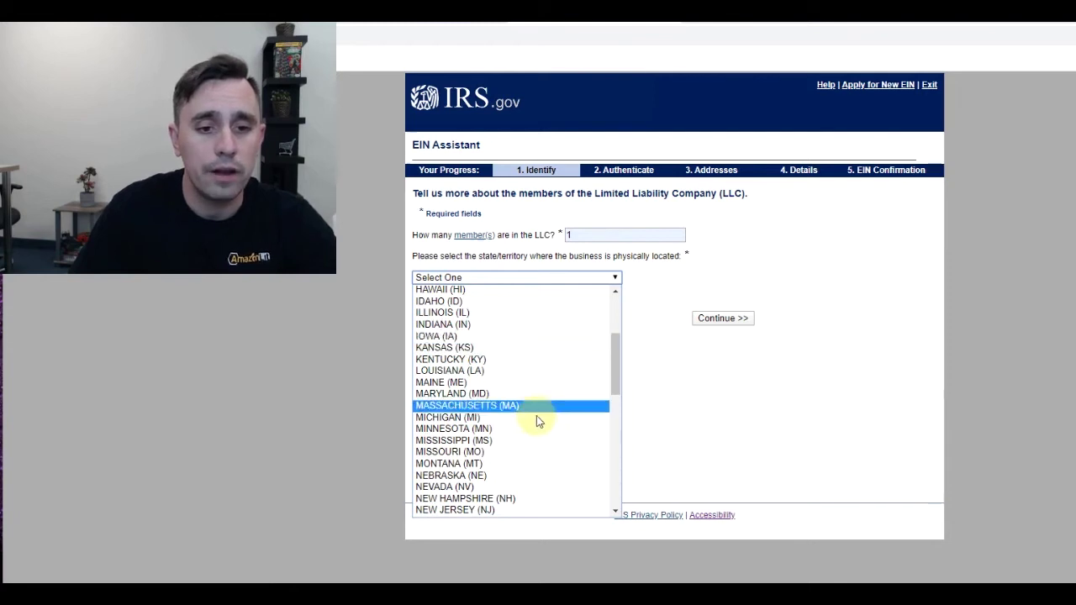
{"action": "left_click", "coordinate": [470, 511]}
{"action": "left_click", "coordinate": [737, 320]}
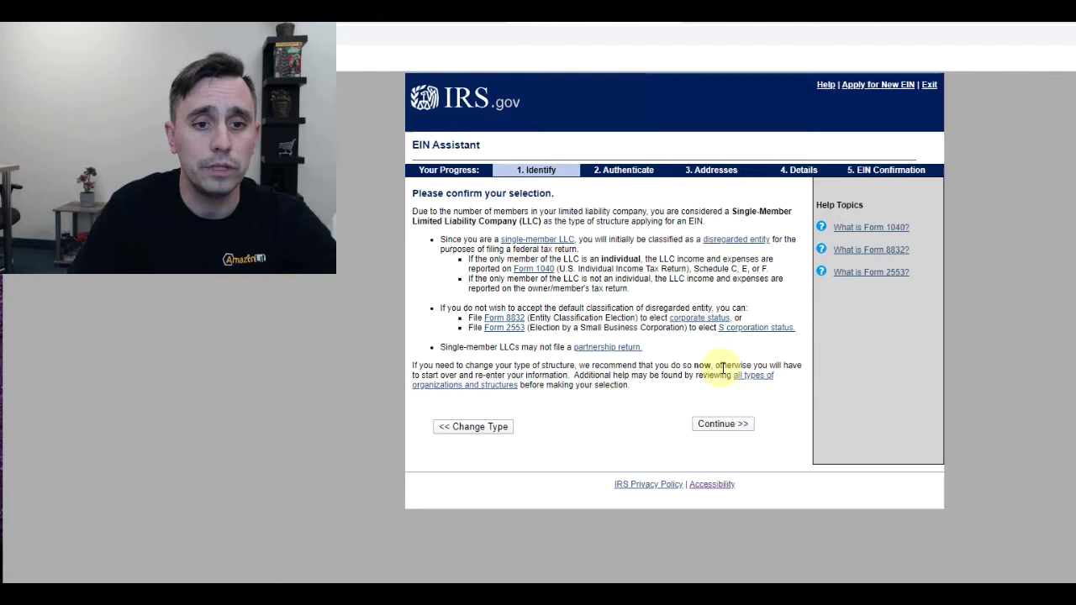
- Accept the Single-Member LLC classification and give 'Started a new business' as the reason
{"action": "left_click", "coordinate": [739, 427]}
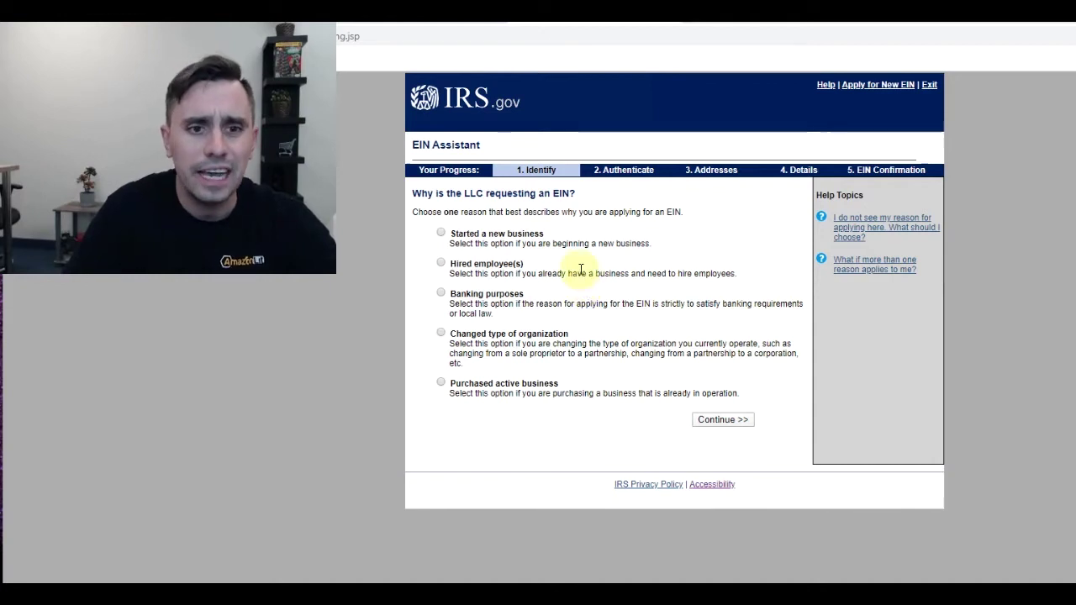
{"action": "left_click", "coordinate": [440, 233]}
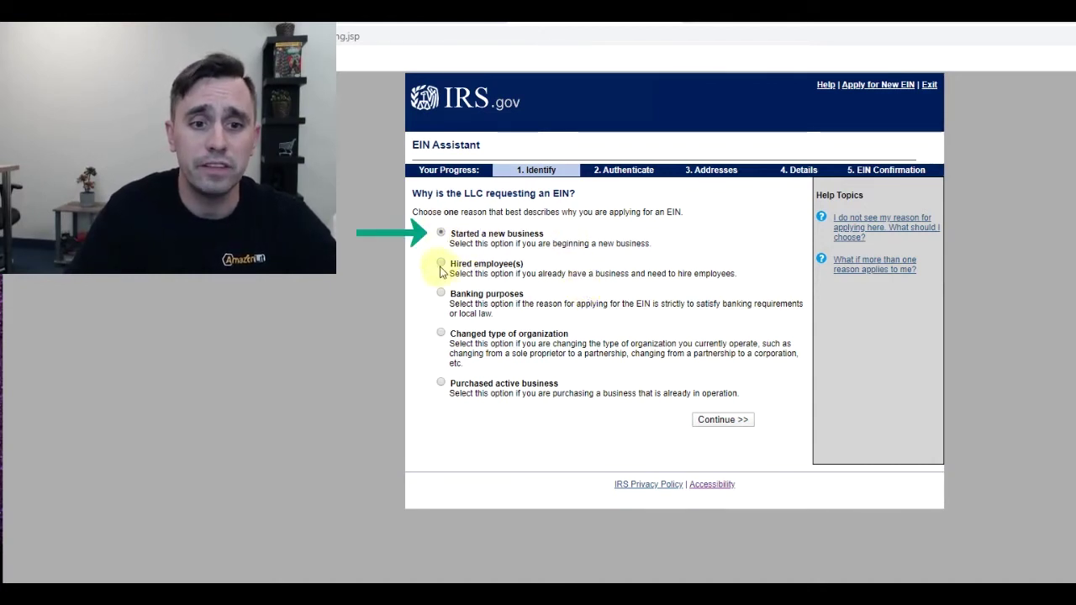
{"action": "left_click", "coordinate": [743, 420]}
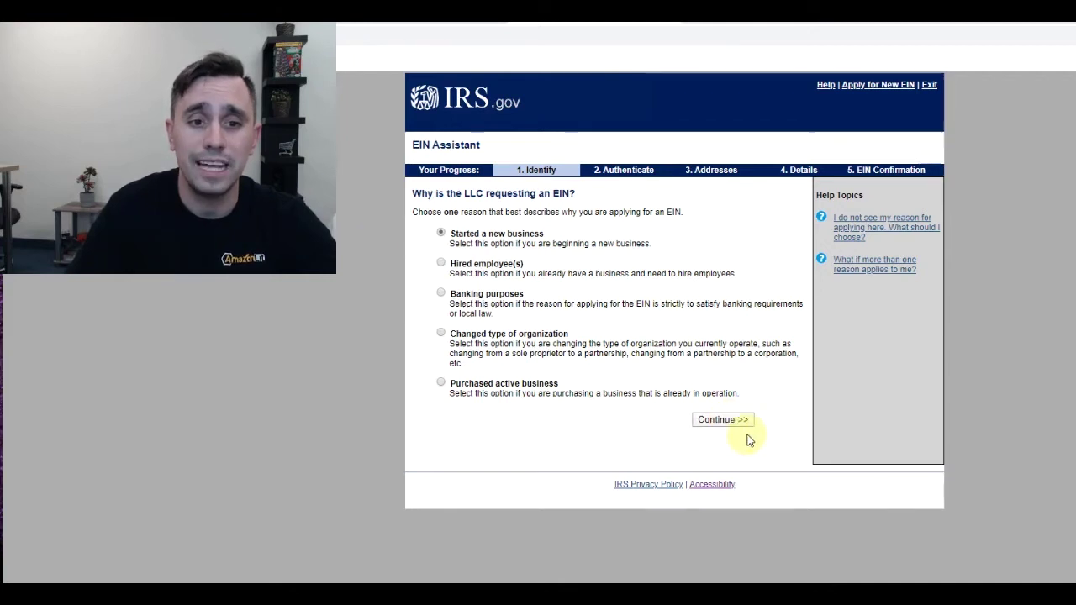
- Enter the responsible party's first name and move through the name and SSN fields
{"action": "left_click", "coordinate": [644, 259]}
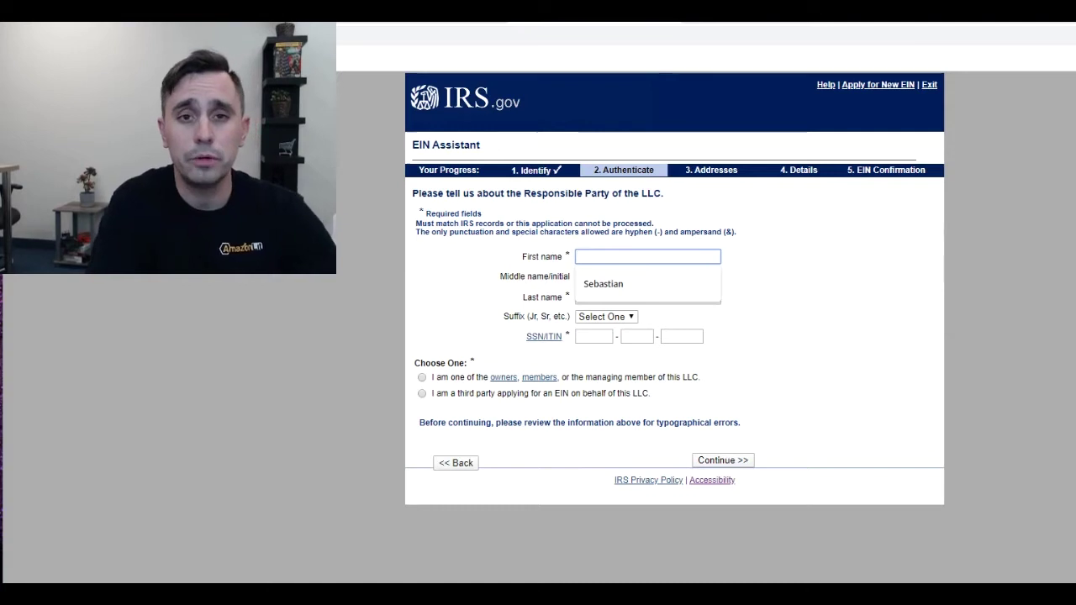
{"action": "type", "text": "Sebastian"}
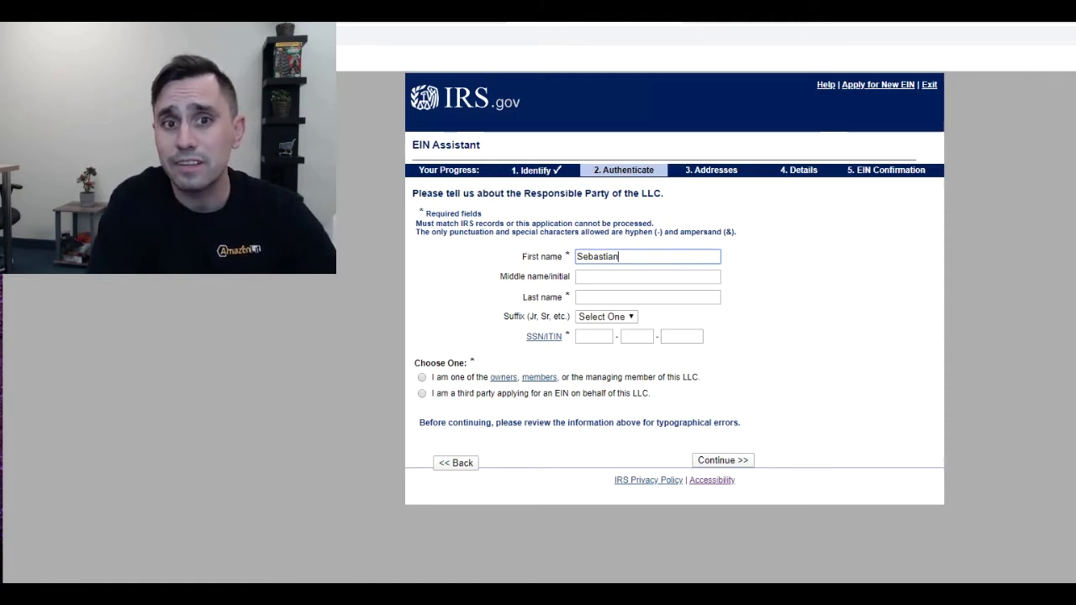
{"action": "left_click", "coordinate": [647, 276]}
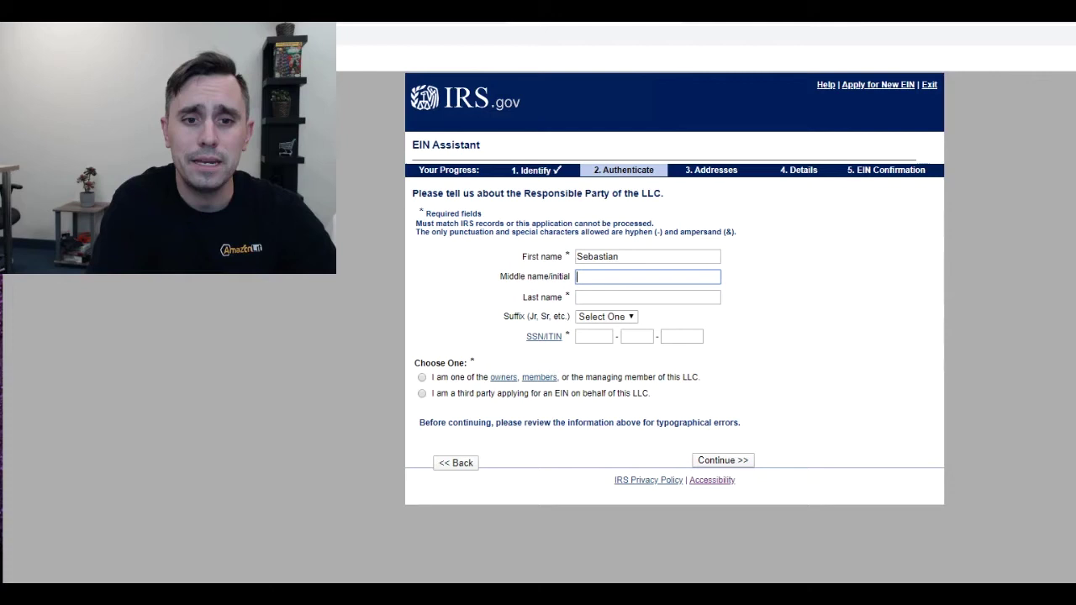
{"action": "left_click", "coordinate": [647, 296]}
{"action": "key", "text": "Tab"}
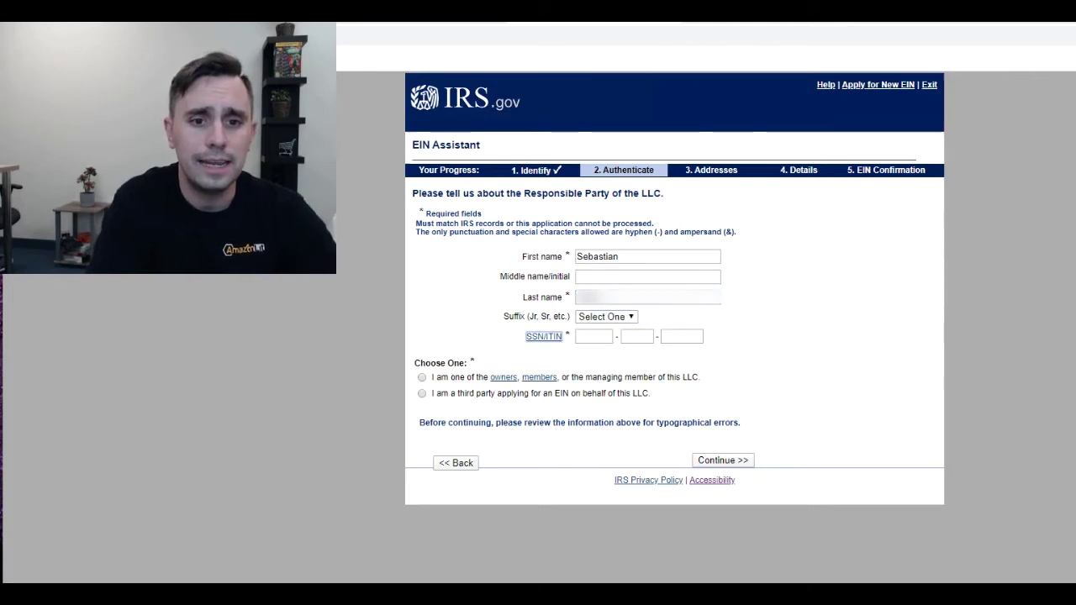
{"action": "key", "text": "Tab"}
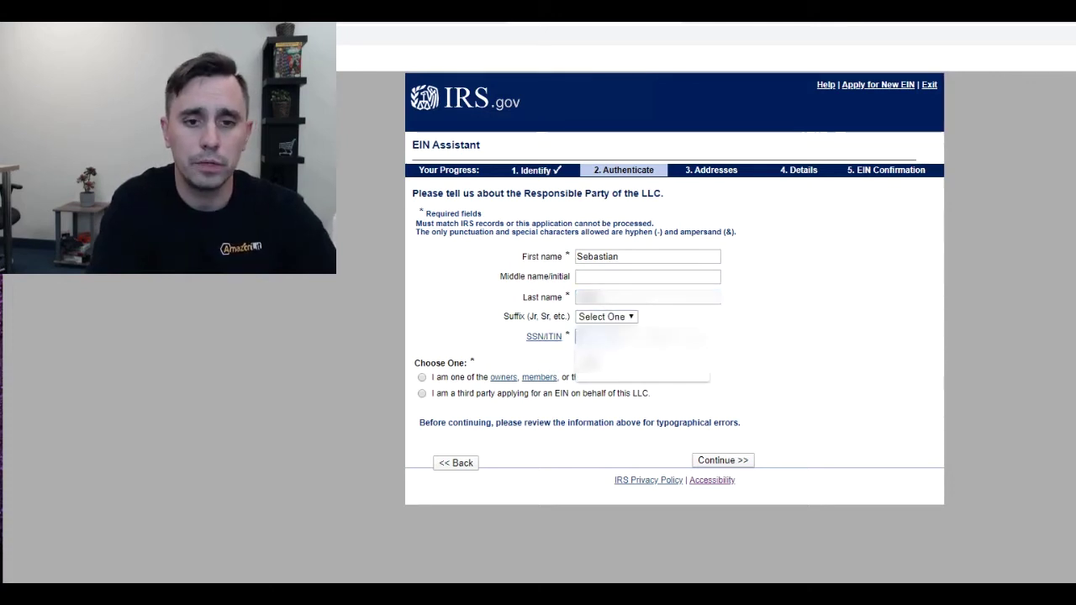
{"action": "key", "text": "Escape"}
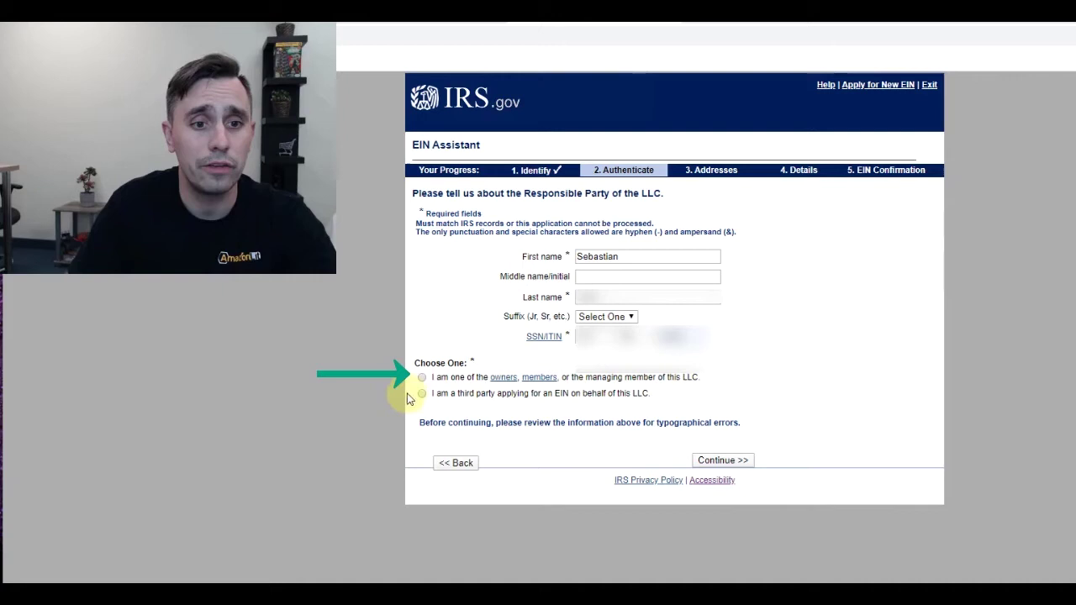
- Declare the applicant one of the LLC's owners or members and submit the responsible party details
{"action": "left_click", "coordinate": [421, 379]}
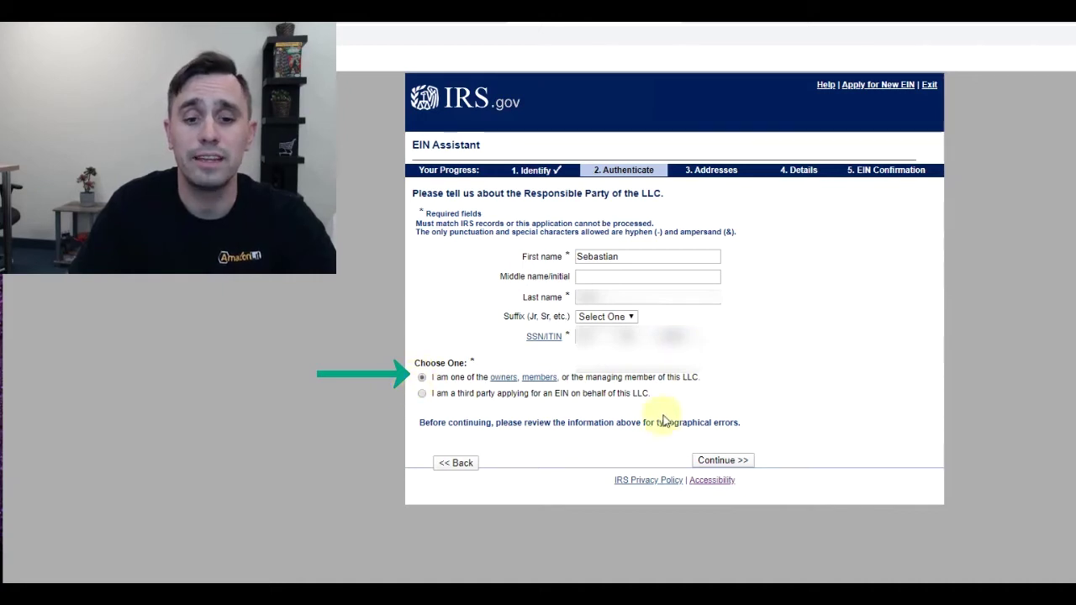
{"action": "left_click", "coordinate": [725, 455]}
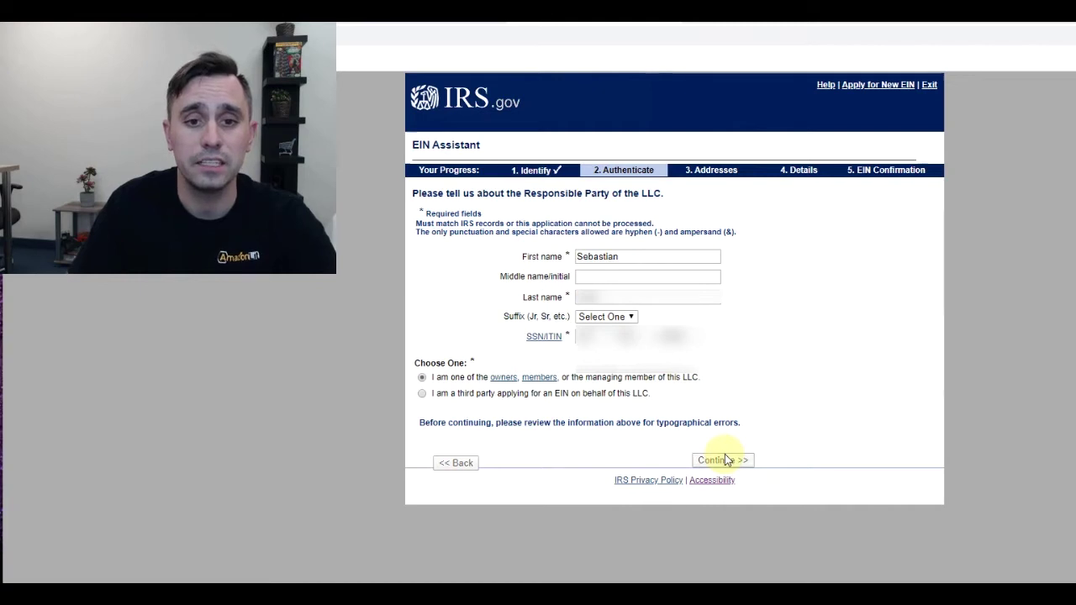
{"action": "left_click", "coordinate": [588, 265]}
- Fill the LLC's New Jersey street, city, ZIP and phone from a saved autofill entry
{"action": "left_click", "coordinate": [596, 292]}
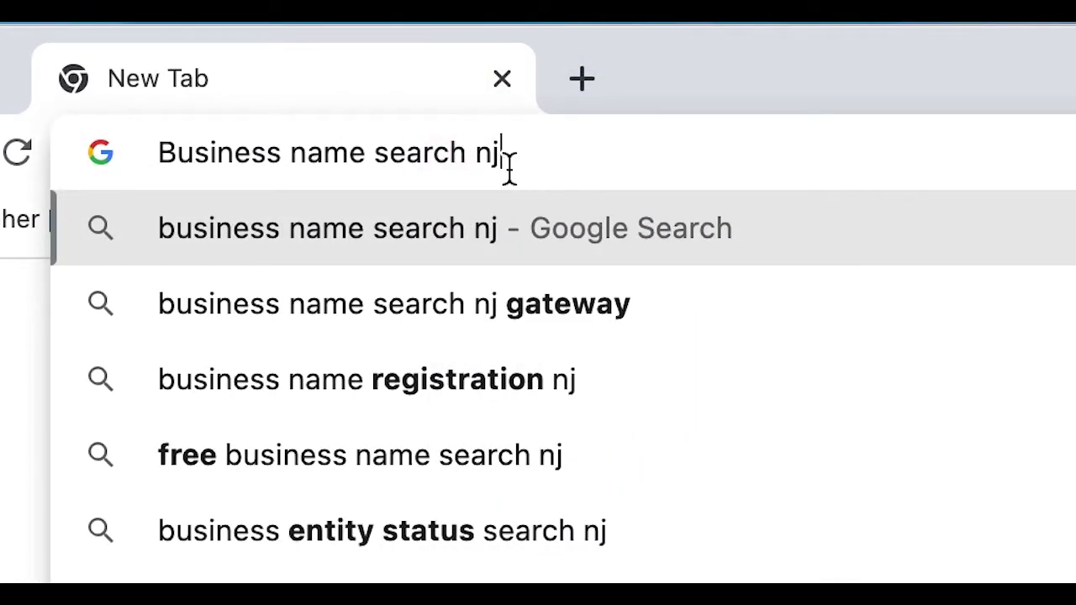
- Search Google for 'business name search nj' and browse to the njportal.com Business Name Search
{"action": "key", "text": "Return"}
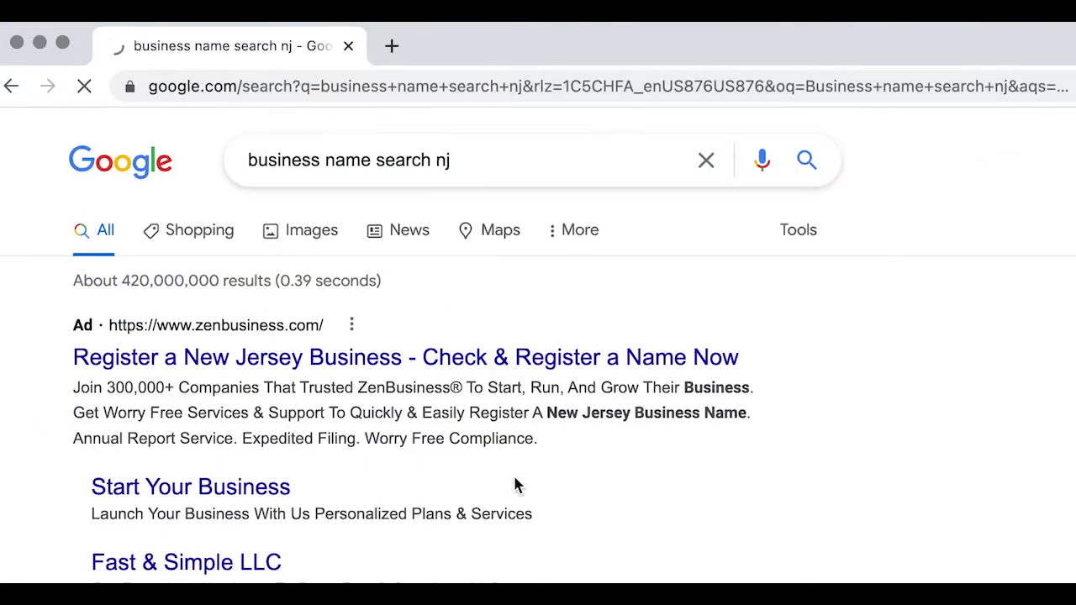
{"action": "scroll", "coordinate": [516, 477], "scroll_direction": "down", "scroll_amount": 5}
{"action": "scroll", "coordinate": [515, 478], "scroll_direction": "down", "scroll_amount": 3}
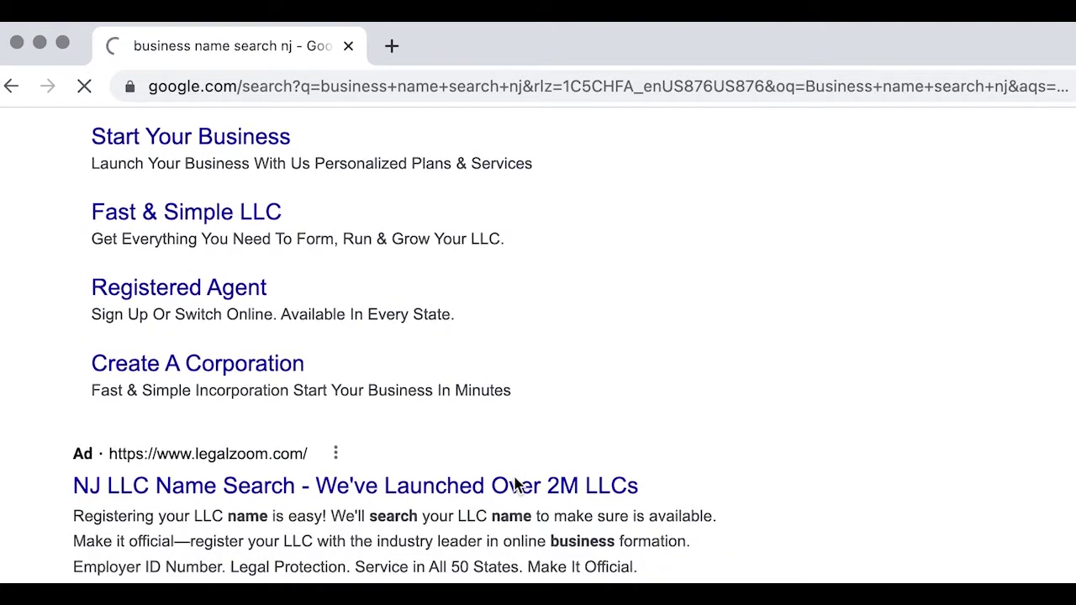
{"action": "scroll", "coordinate": [514, 478], "scroll_direction": "down", "scroll_amount": 1}
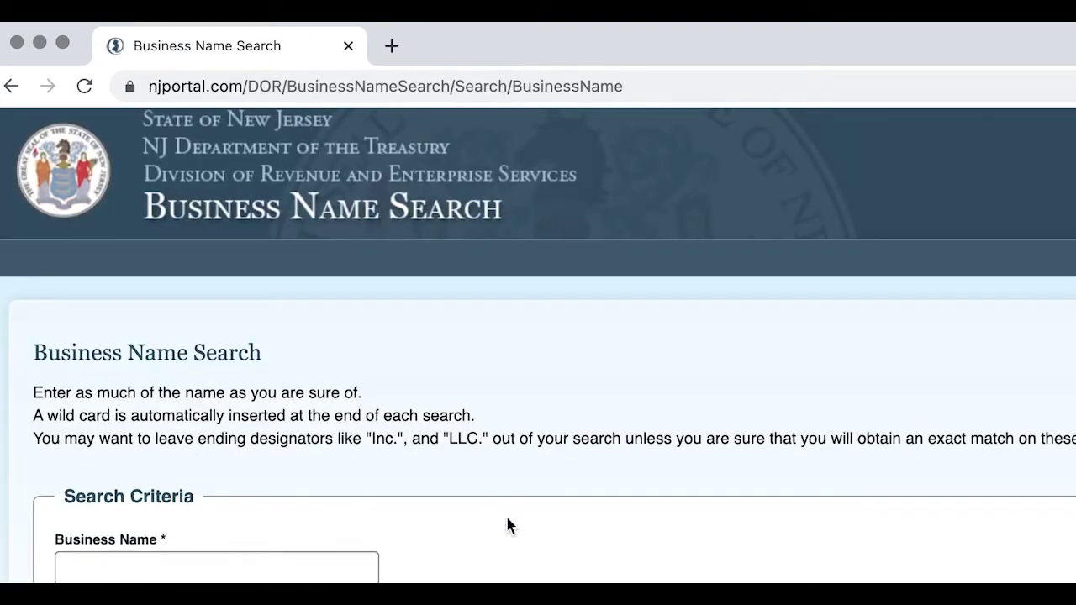
- Look up the business name 'AmazonLit' in New Jersey's Business Name Search
{"action": "left_click", "coordinate": [288, 566]}
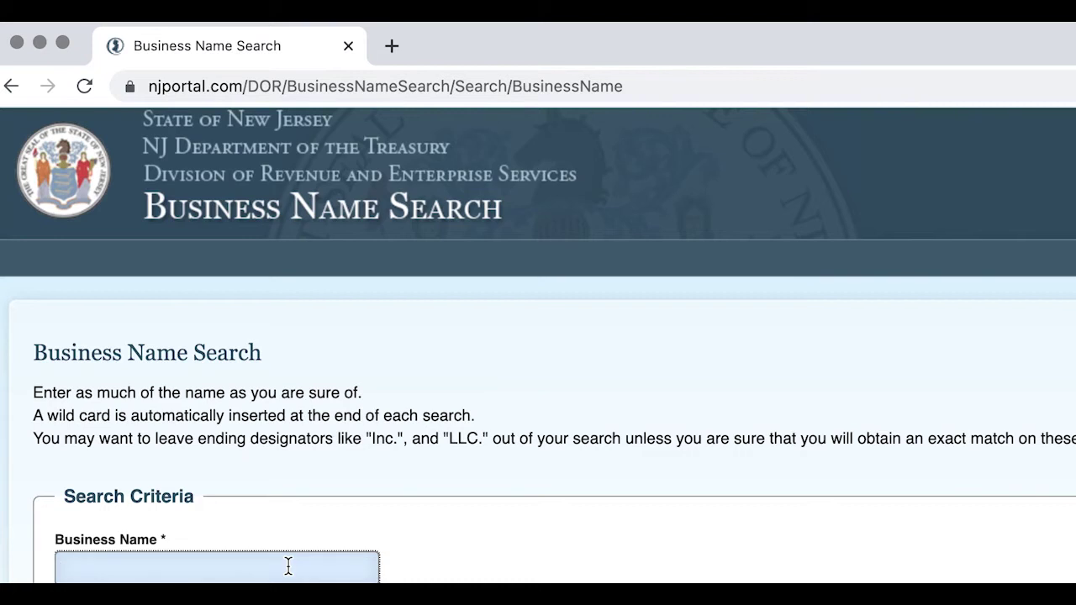
{"action": "type", "text": "AmazonLit"}
{"action": "key", "text": "Return"}
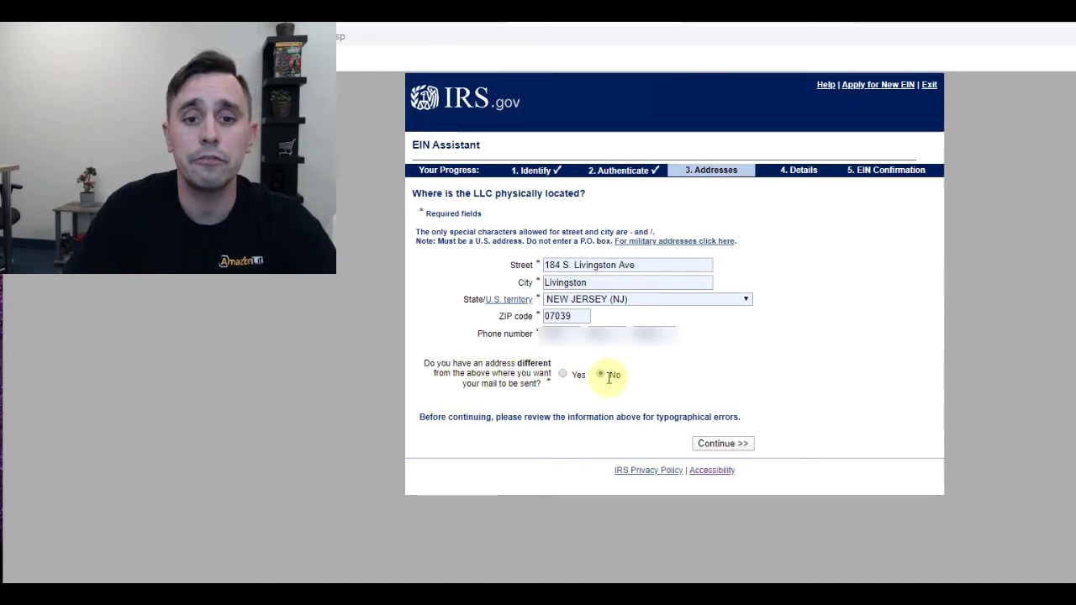
- Fix the street error by removing the period after 'S', spelling out 'South', and resubmit
{"action": "left_click", "coordinate": [728, 445]}
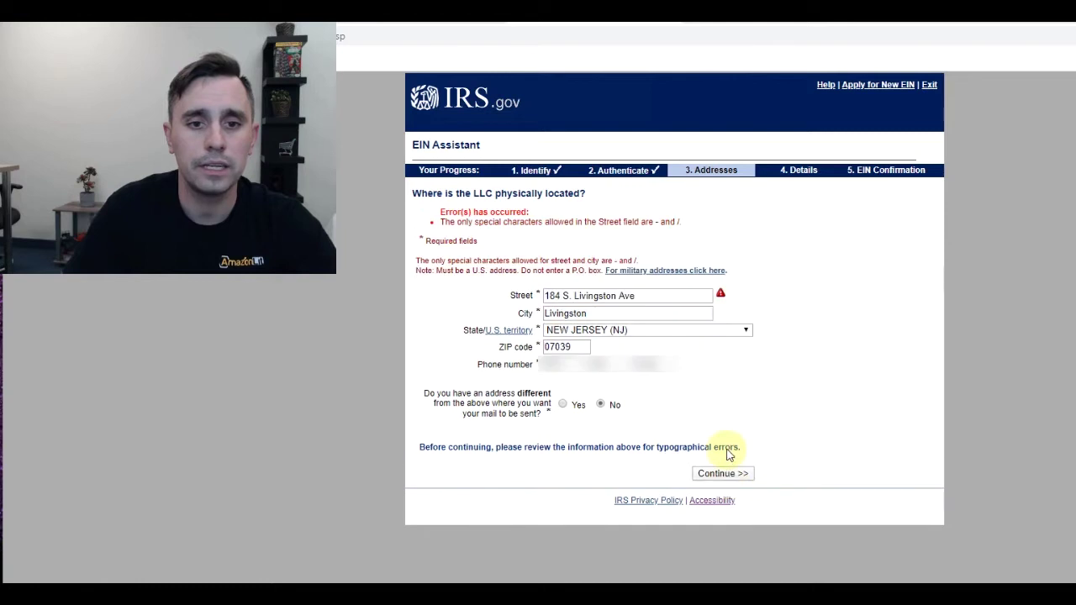
{"action": "left_click", "coordinate": [571, 296]}
{"action": "key", "text": "BackSpace"}
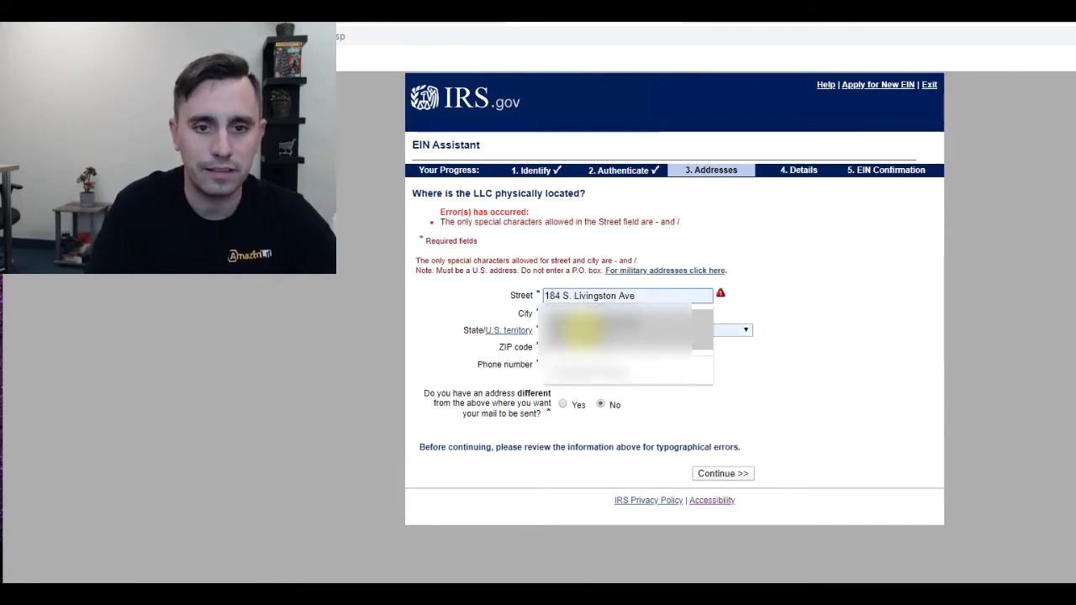
{"action": "left_click", "coordinate": [575, 307]}
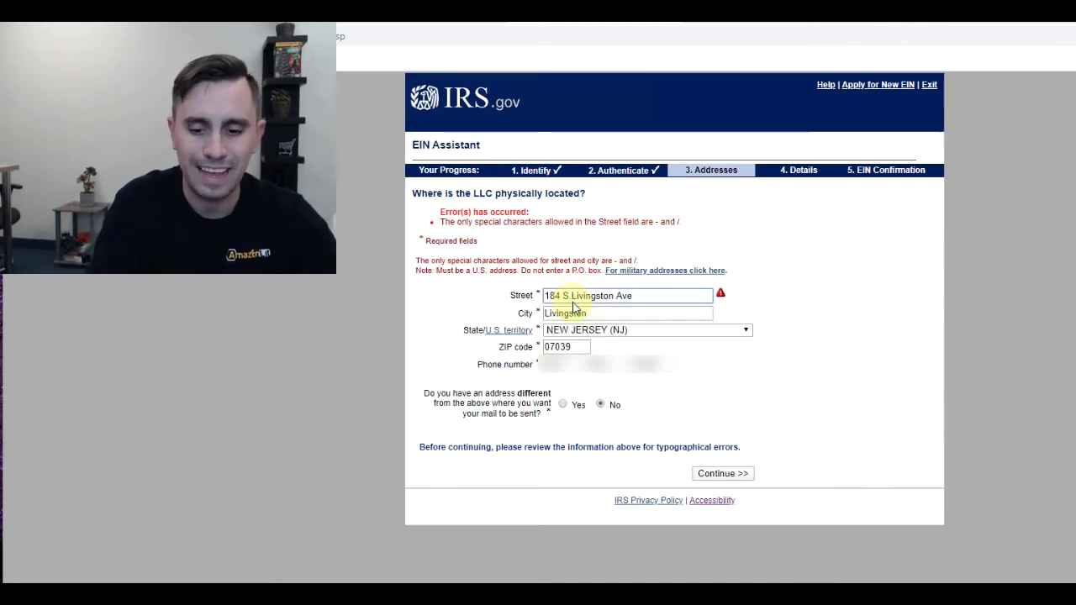
{"action": "left_click", "coordinate": [573, 303]}
{"action": "key", "text": "BackSpace"}
{"action": "type", "text": "outh"}
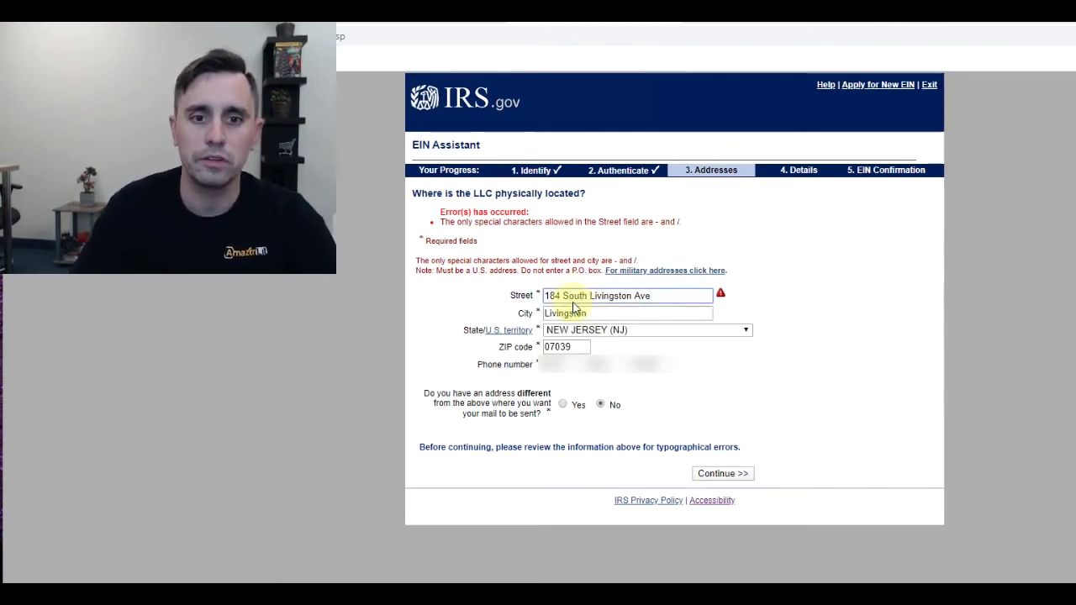
{"action": "left_click", "coordinate": [726, 474]}
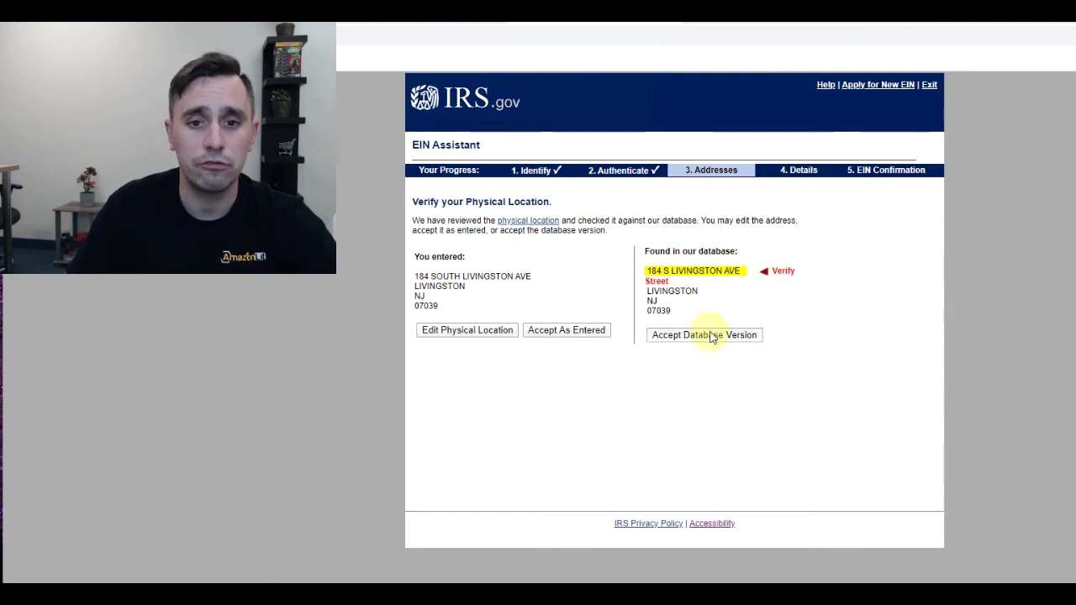
- Accept the database address and fill the legal name with AmazonLit2
{"action": "left_click", "coordinate": [708, 336]}
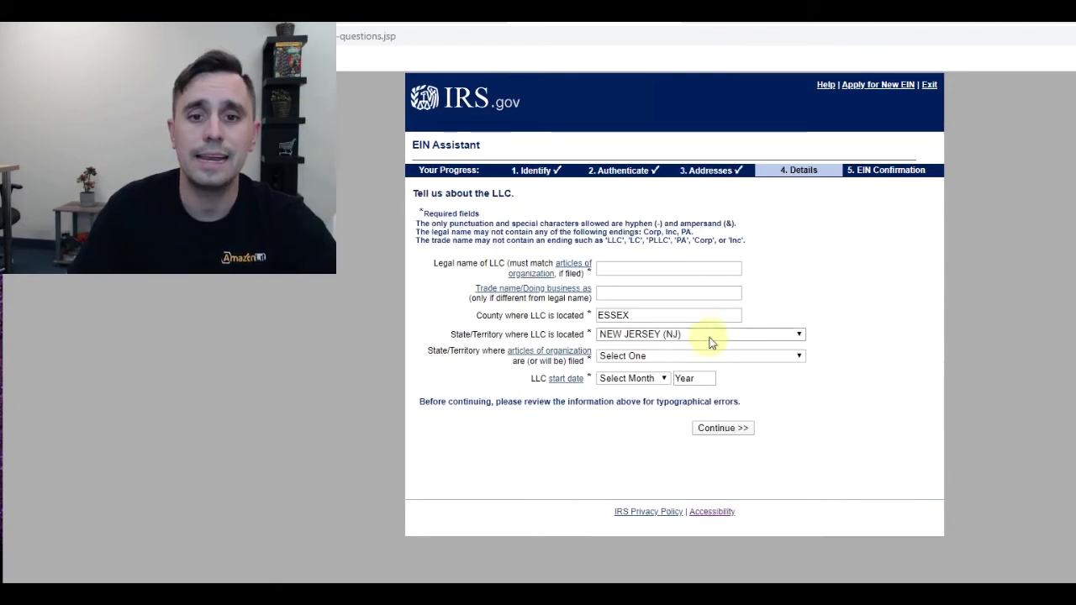
{"action": "left_click", "coordinate": [623, 266]}
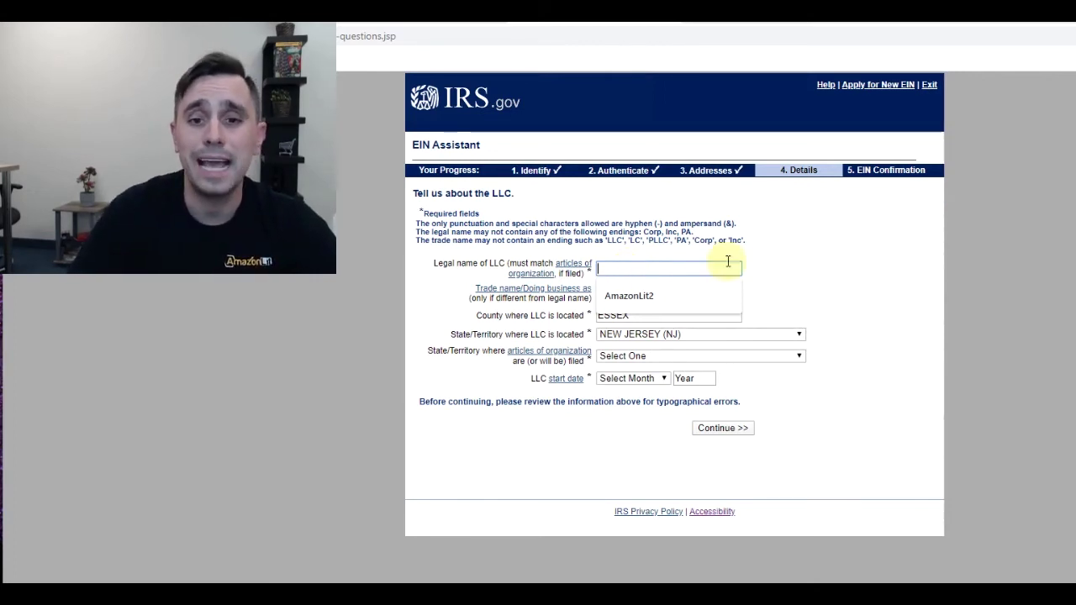
{"action": "left_click", "coordinate": [914, 240]}
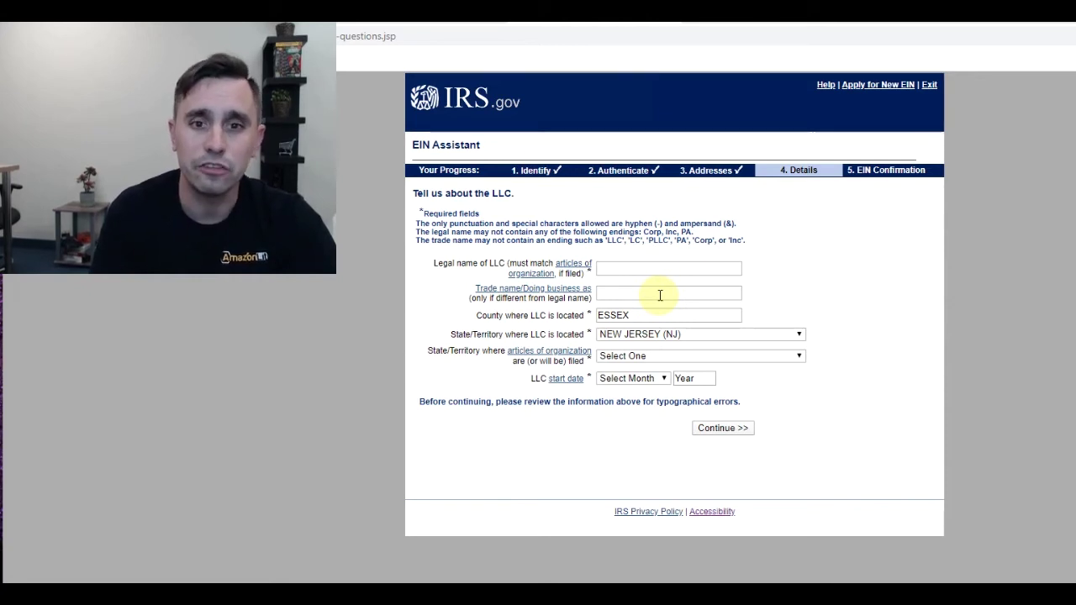
{"action": "left_click", "coordinate": [666, 267]}
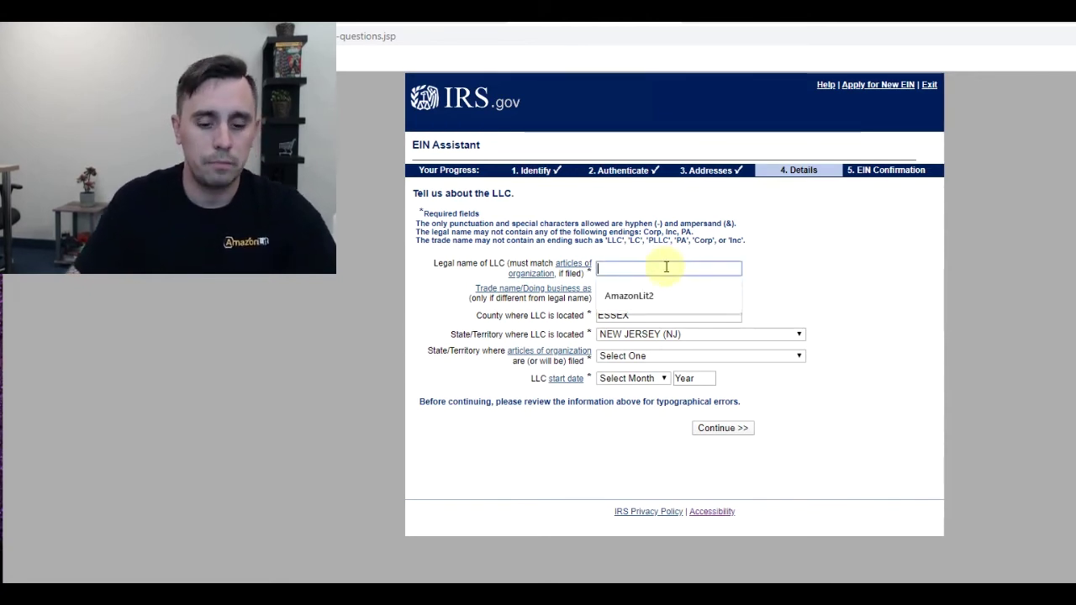
{"action": "left_click", "coordinate": [644, 295]}
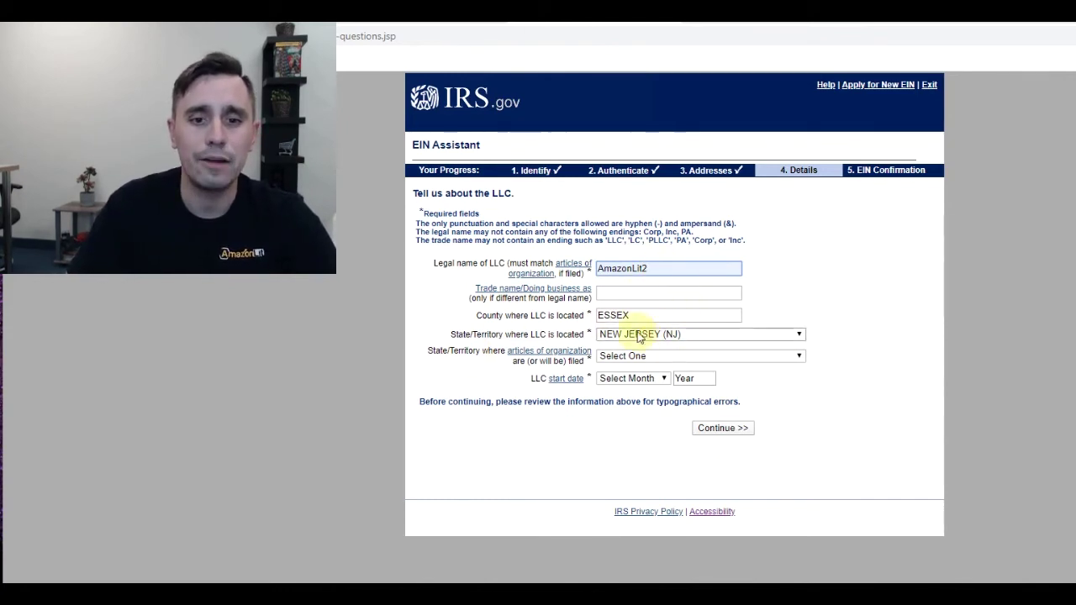
- Set the articles filing state to NEW JERSEY (NJ) and the start date to OCTOBER 2019
{"action": "left_click", "coordinate": [646, 356]}
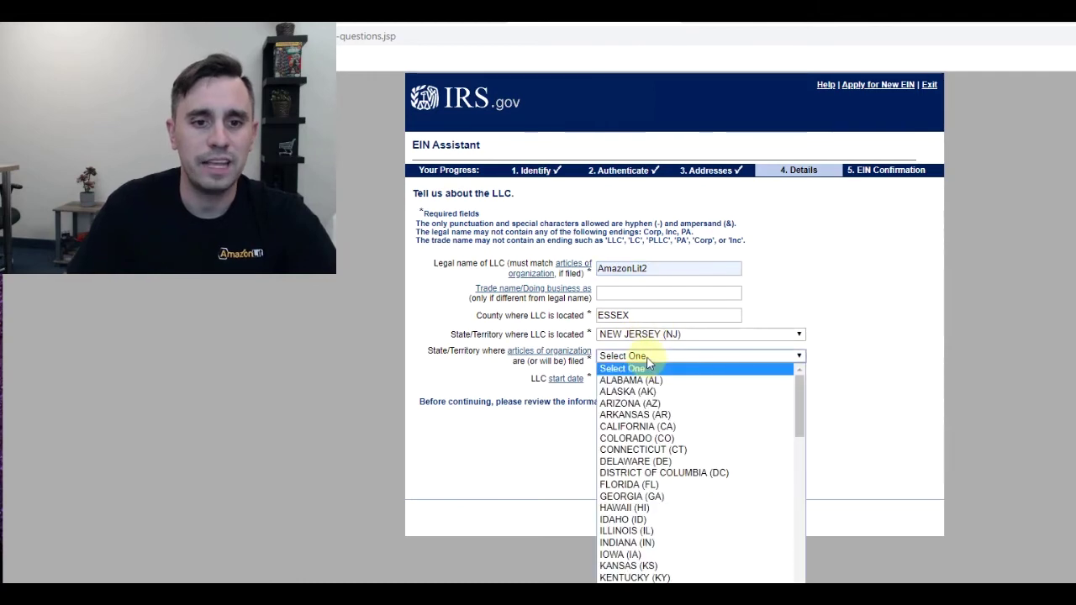
{"action": "scroll", "coordinate": [733, 466], "scroll_direction": "down", "scroll_amount": 3}
{"action": "scroll", "coordinate": [719, 487], "scroll_direction": "down", "scroll_amount": 3}
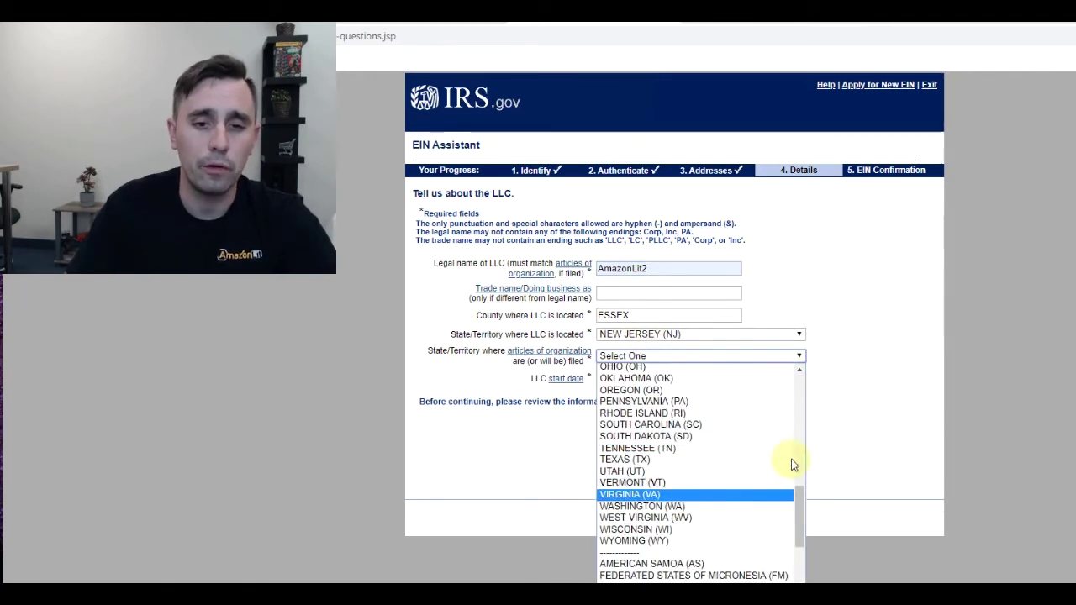
{"action": "scroll", "coordinate": [751, 476], "scroll_direction": "up", "scroll_amount": 5}
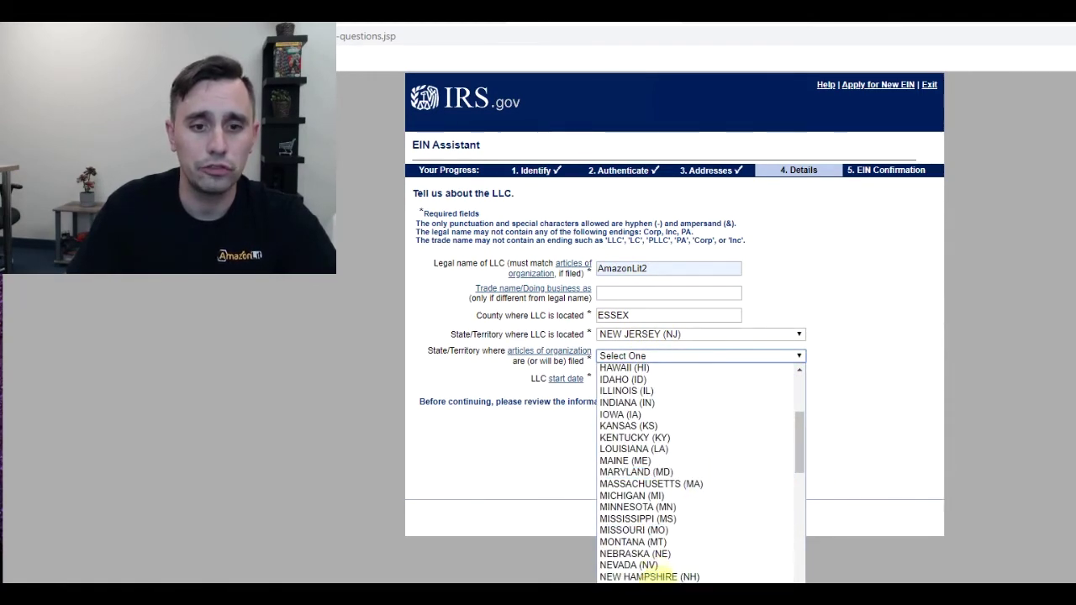
{"action": "left_click", "coordinate": [647, 577]}
{"action": "left_click", "coordinate": [632, 378]}
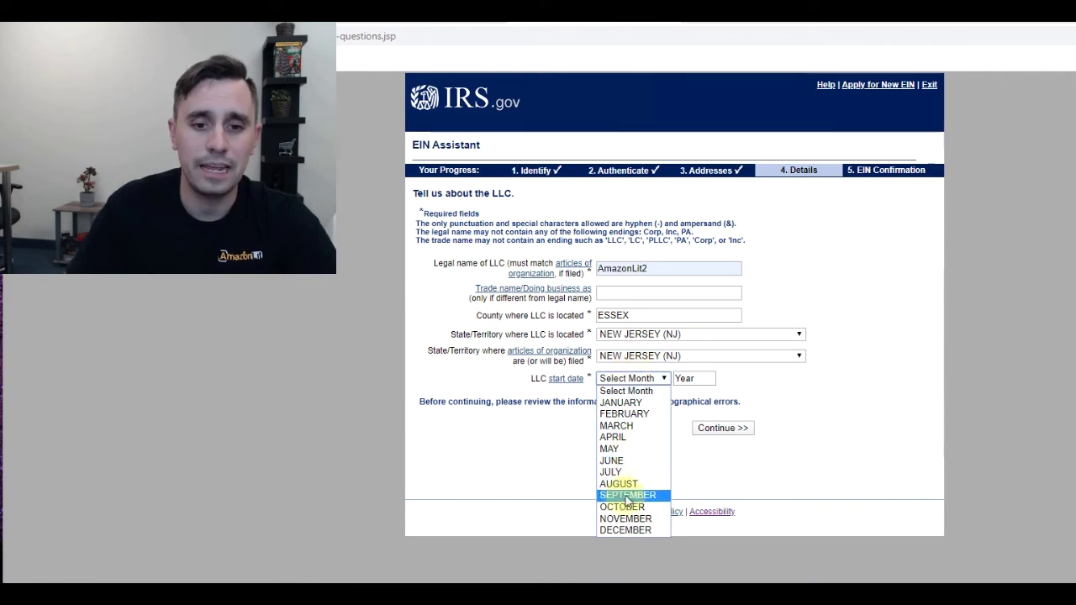
{"action": "left_click", "coordinate": [624, 507]}
{"action": "left_click", "coordinate": [694, 380]}
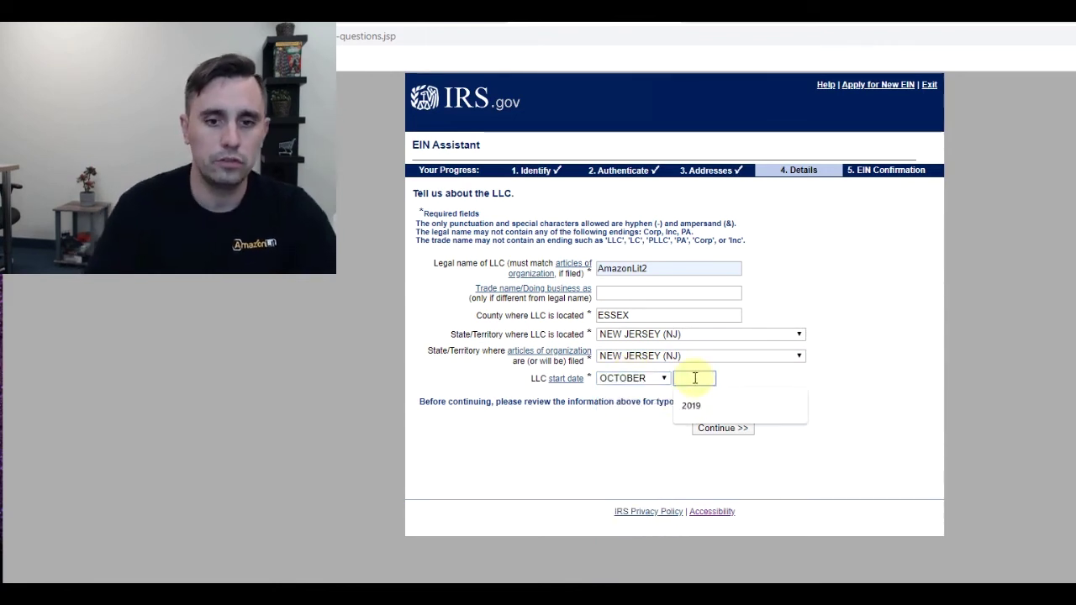
{"action": "left_click", "coordinate": [704, 408]}
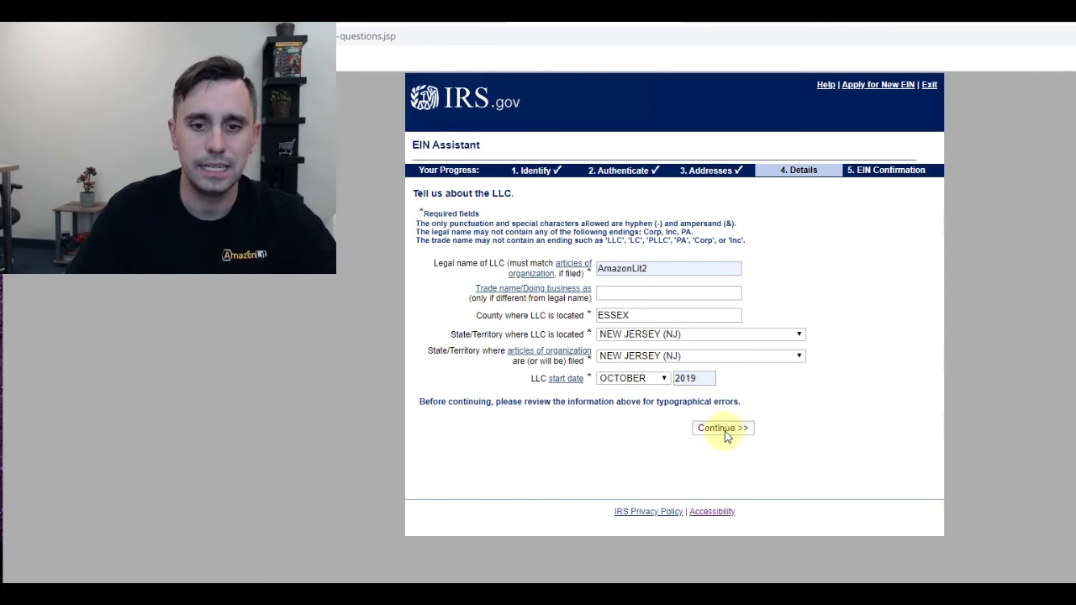
- Answer No to highway vehicle, gambling, Form 720, alcohol/tobacco/firearms and W-2 employee questions
{"action": "left_click", "coordinate": [724, 430]}
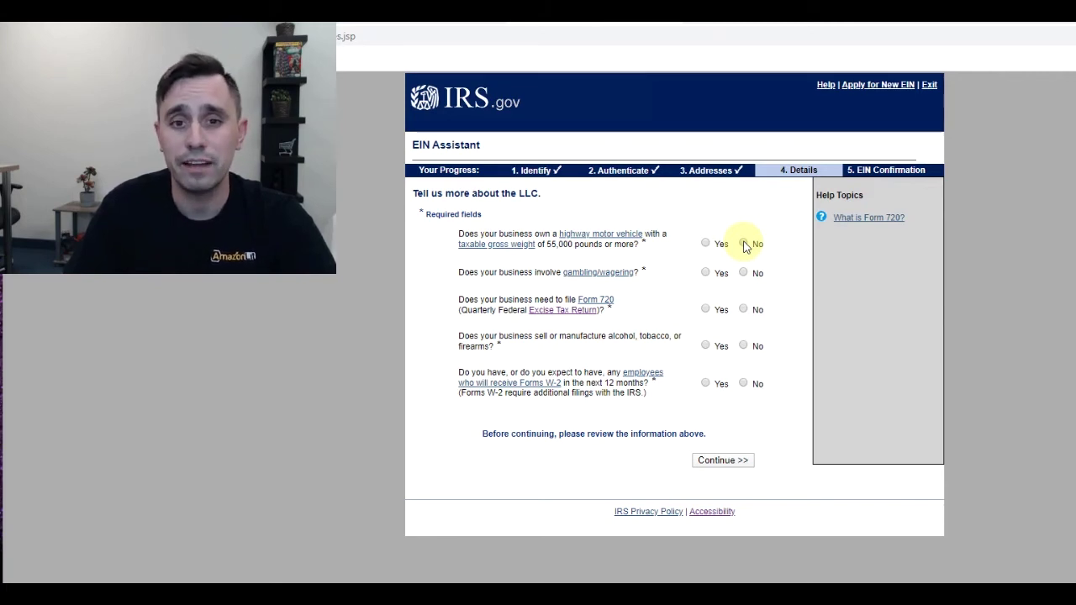
{"action": "left_click", "coordinate": [742, 244]}
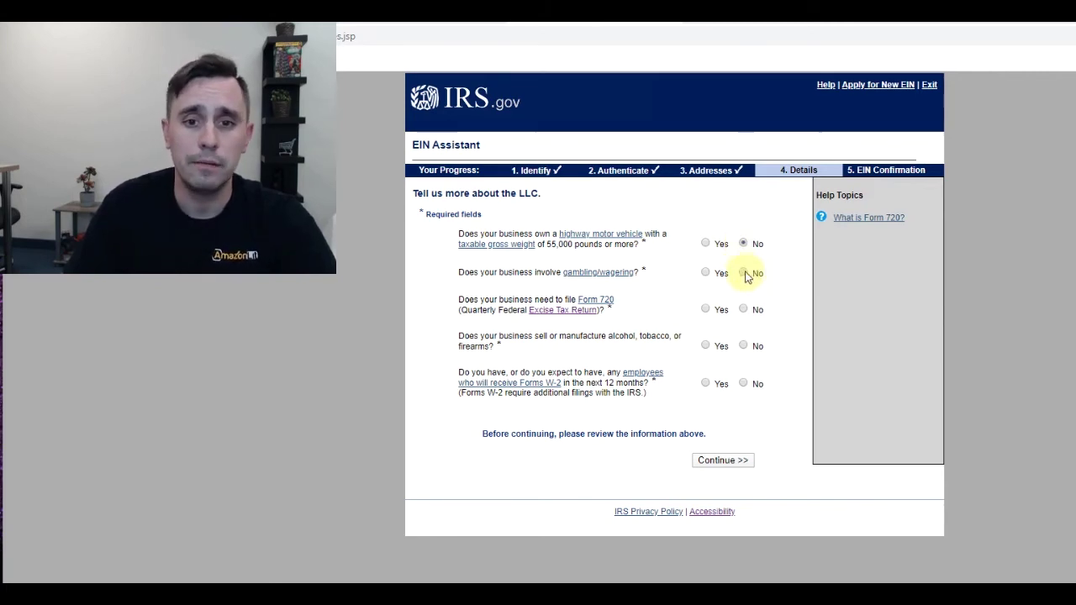
{"action": "left_click", "coordinate": [743, 273]}
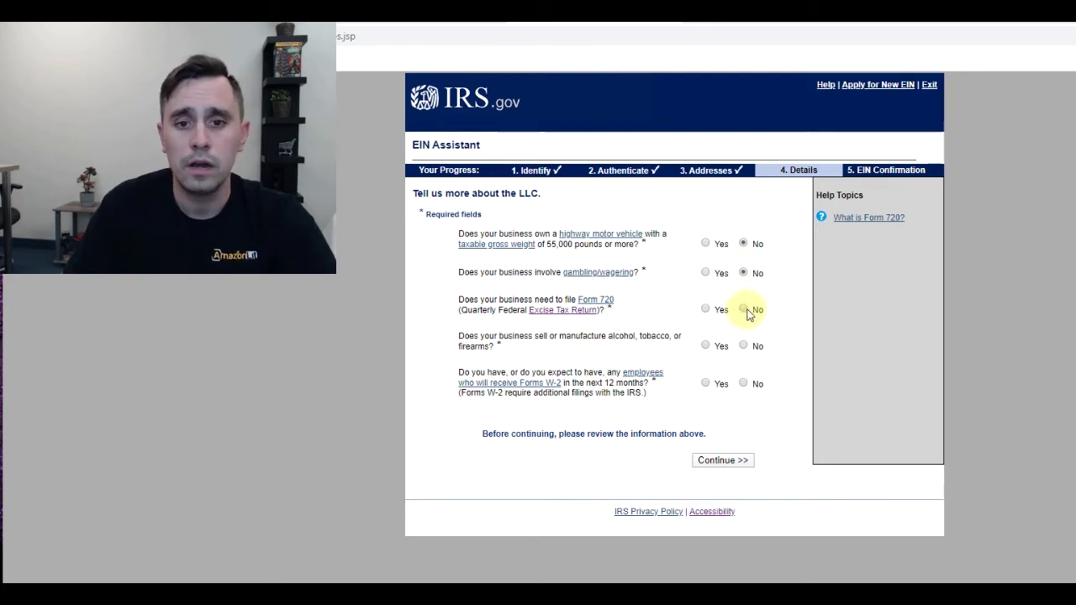
{"action": "left_click", "coordinate": [743, 310]}
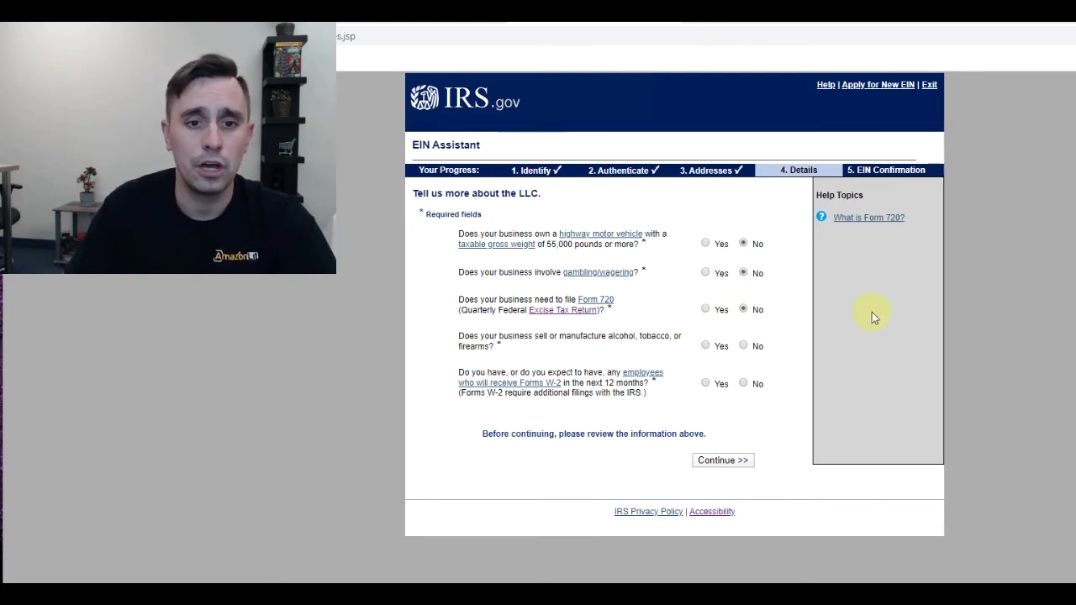
{"action": "left_click", "coordinate": [744, 345]}
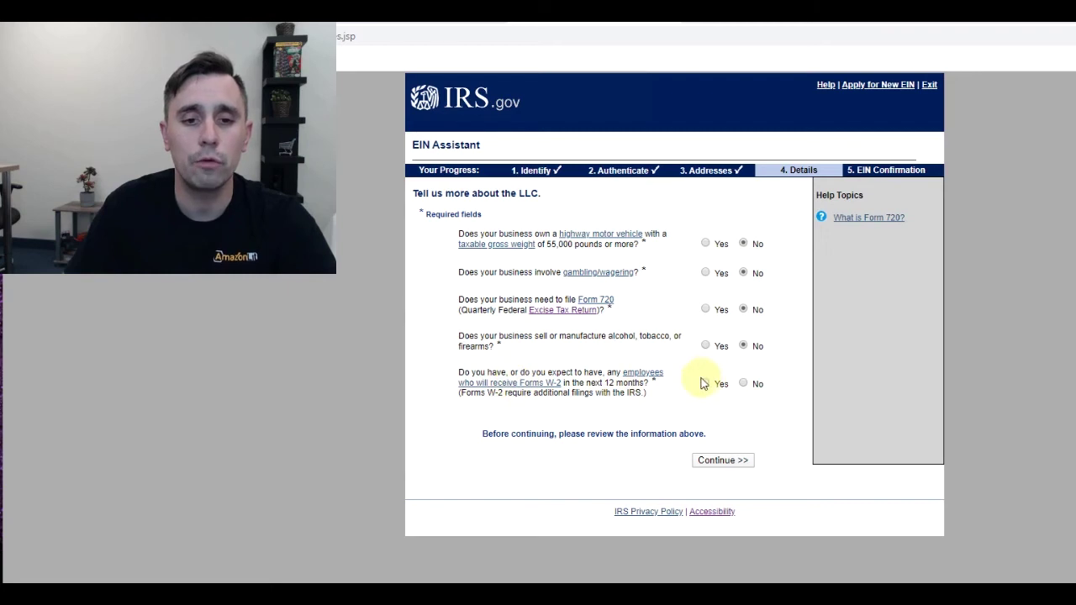
{"action": "left_click", "coordinate": [742, 384]}
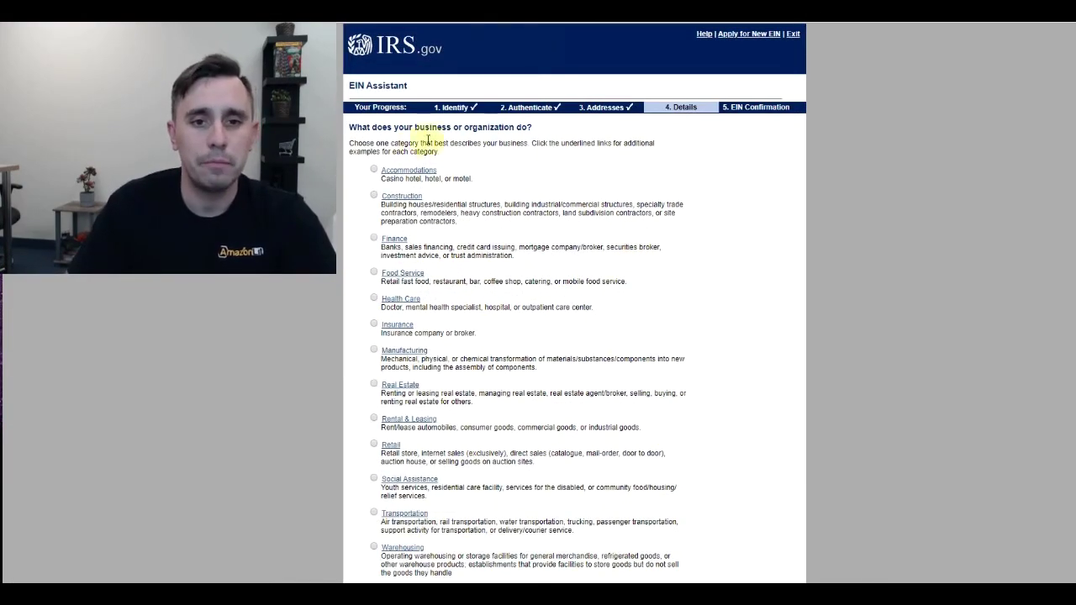
- Choose Retail as the business category, selling goods exclusively over the Internet
{"action": "scroll", "coordinate": [612, 188], "scroll_direction": "down", "scroll_amount": 1}
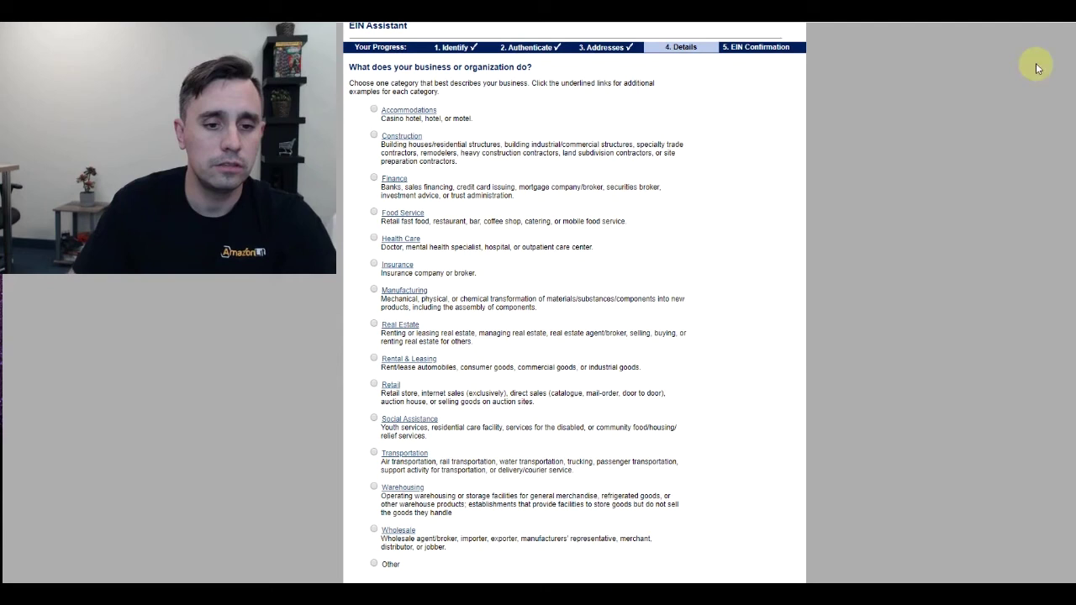
{"action": "left_click", "coordinate": [373, 384]}
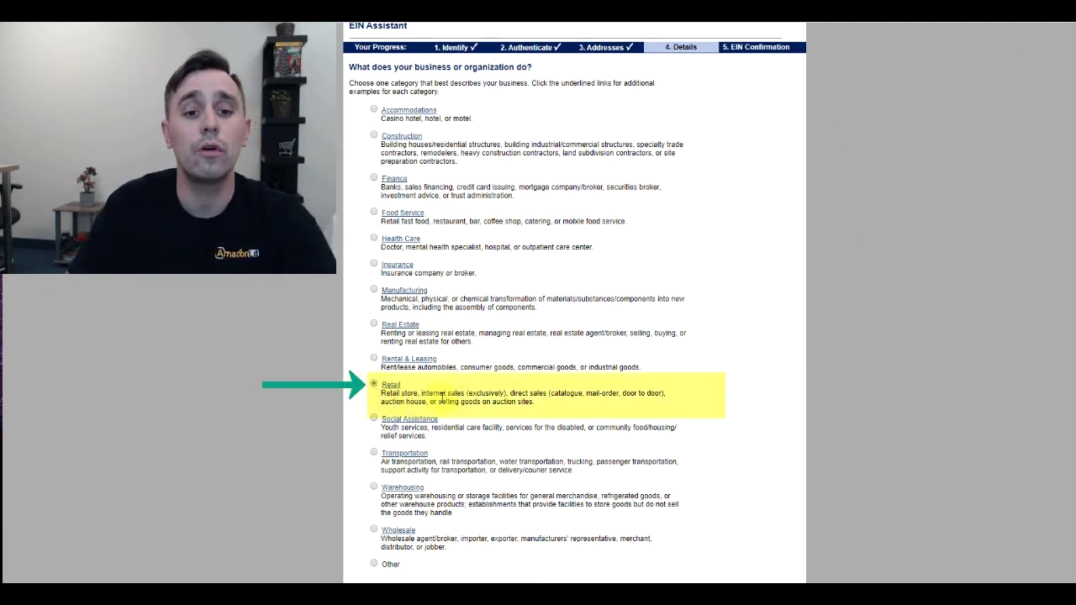
{"action": "scroll", "coordinate": [629, 384], "scroll_direction": "down", "scroll_amount": 2}
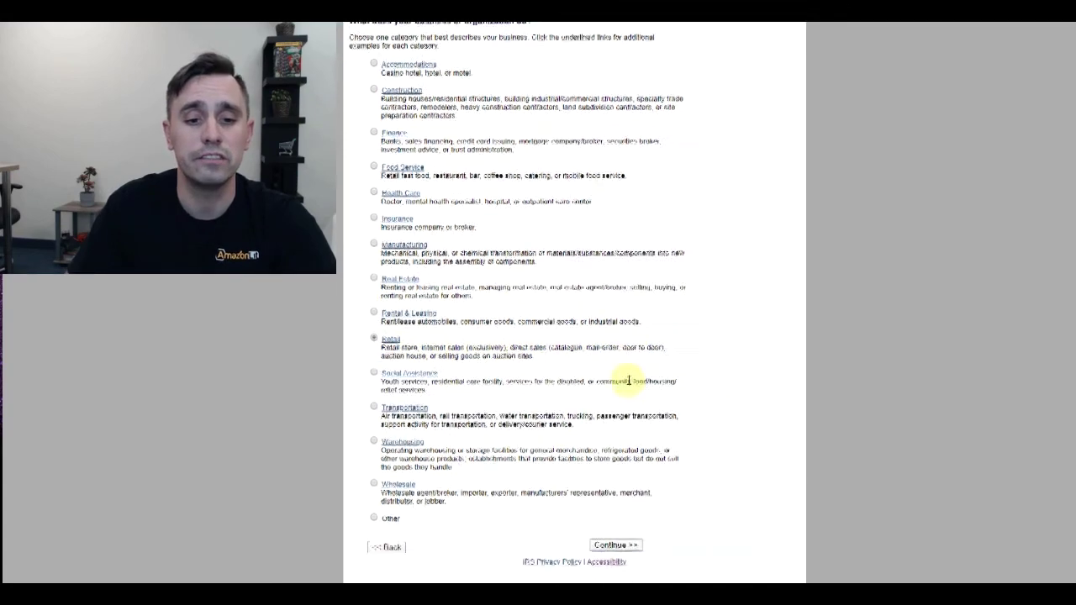
{"action": "left_click", "coordinate": [627, 546]}
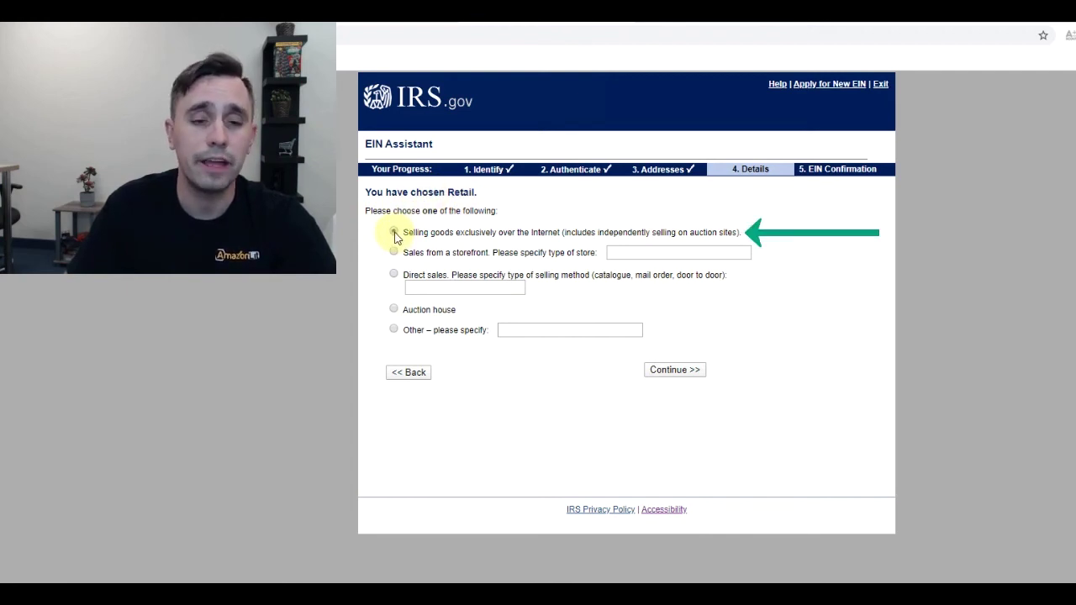
{"action": "left_click", "coordinate": [394, 233]}
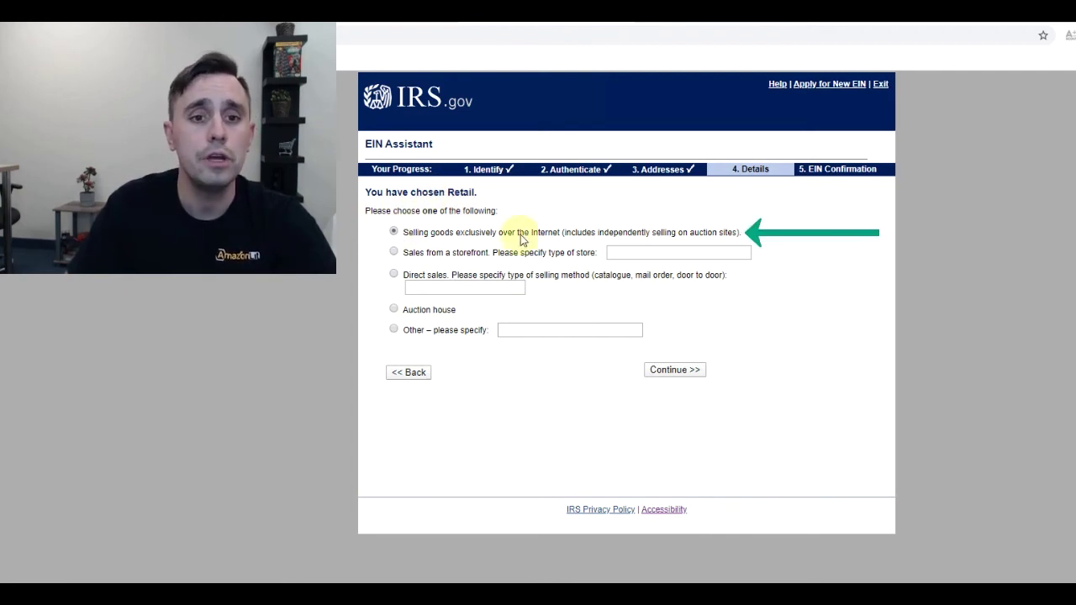
{"action": "left_click", "coordinate": [694, 374]}
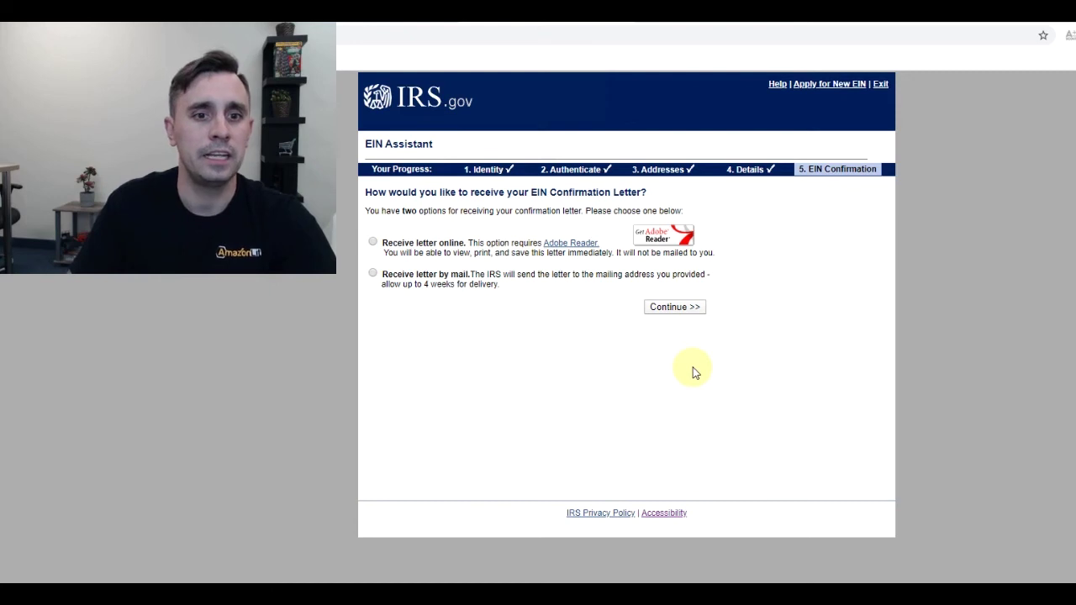
- Choose to receive the EIN letter online and review the Summary of your information page
{"action": "left_click", "coordinate": [373, 243]}
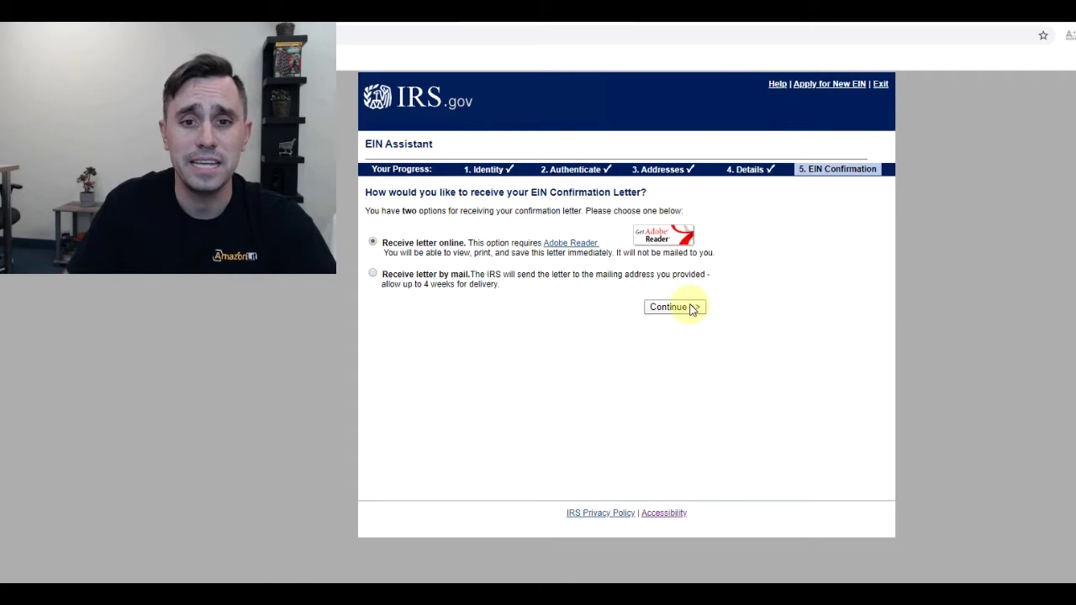
{"action": "left_click", "coordinate": [646, 280]}
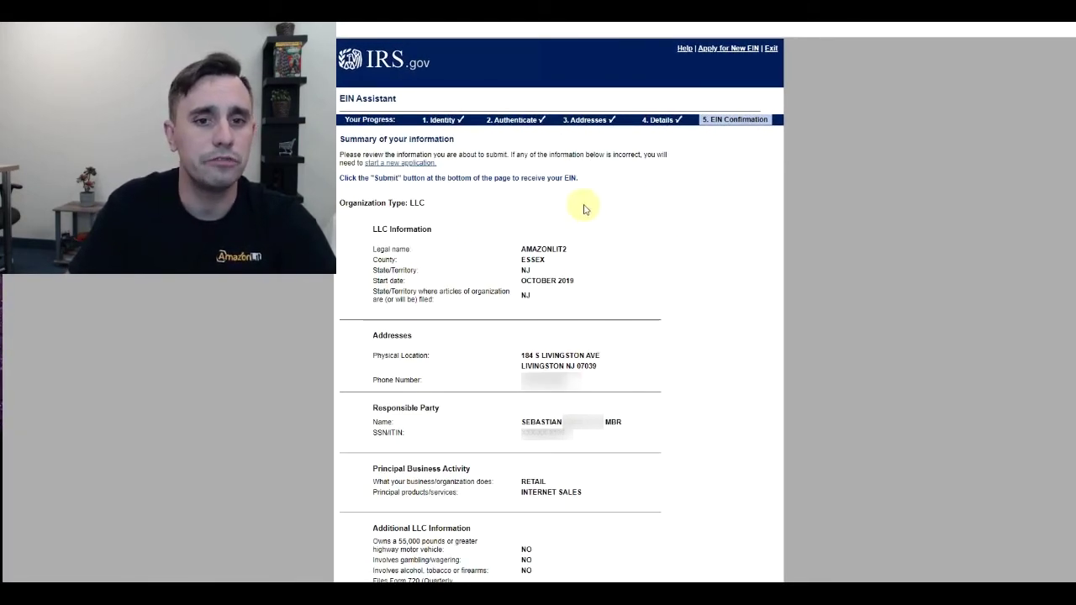
{"action": "scroll", "coordinate": [588, 211], "scroll_direction": "down", "scroll_amount": 3}
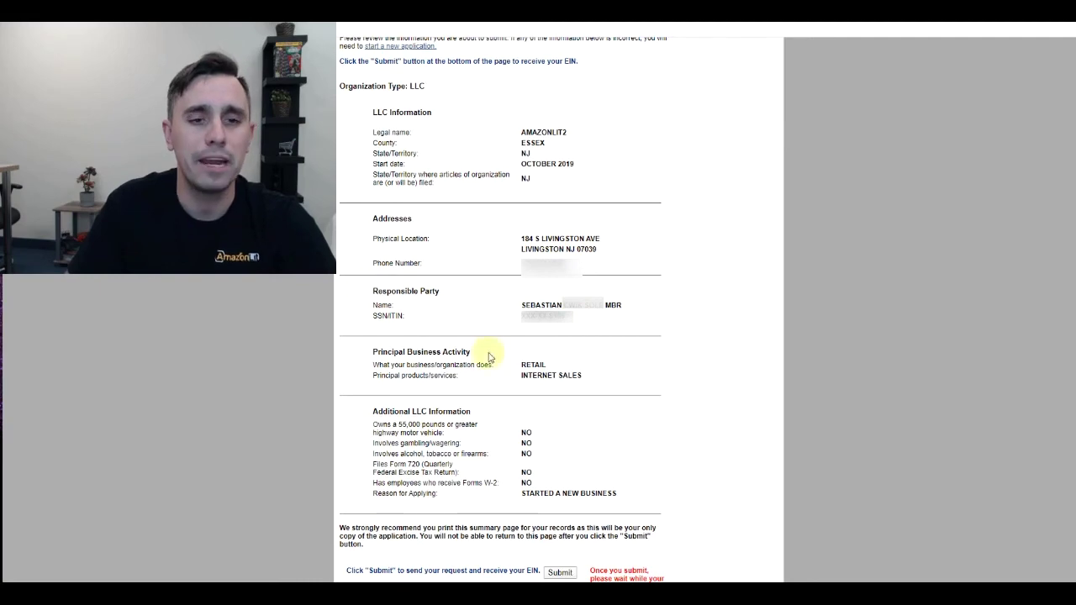
{"action": "scroll", "coordinate": [510, 339], "scroll_direction": "up", "scroll_amount": 2}
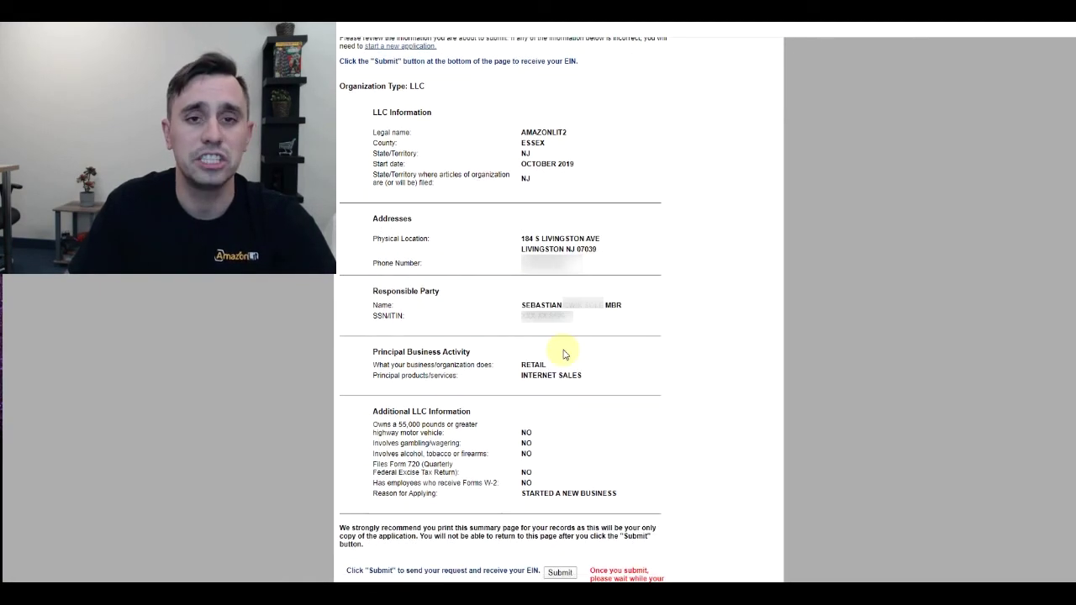
{"action": "scroll", "coordinate": [579, 318], "scroll_direction": "down", "scroll_amount": 1}
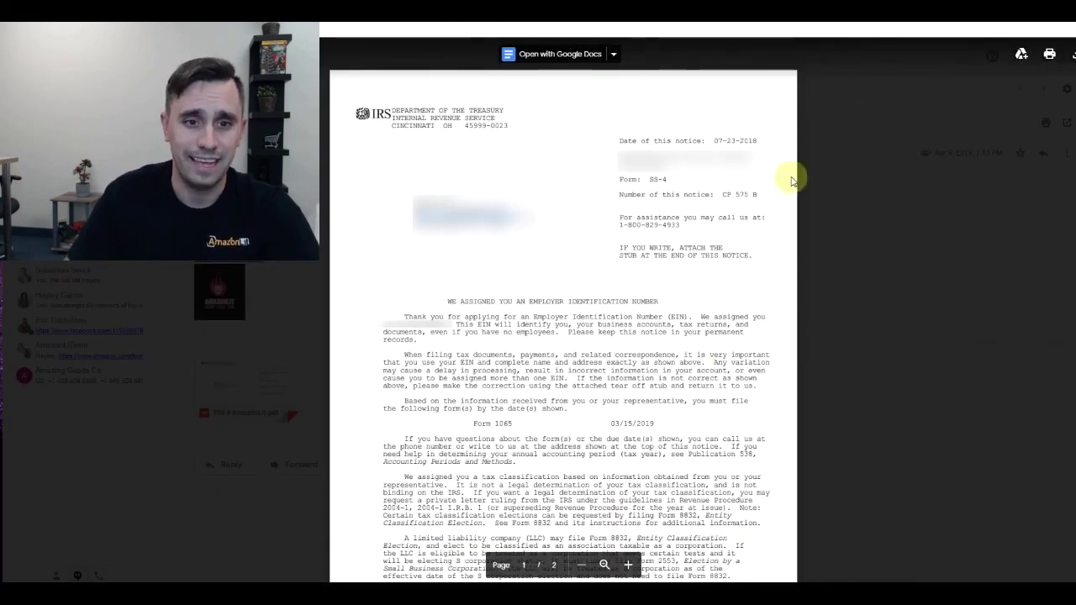
- Scroll through the CP 575 B notice to its second page of Important Reminders
{"action": "scroll", "coordinate": [540, 291], "scroll_direction": "down", "scroll_amount": 1}
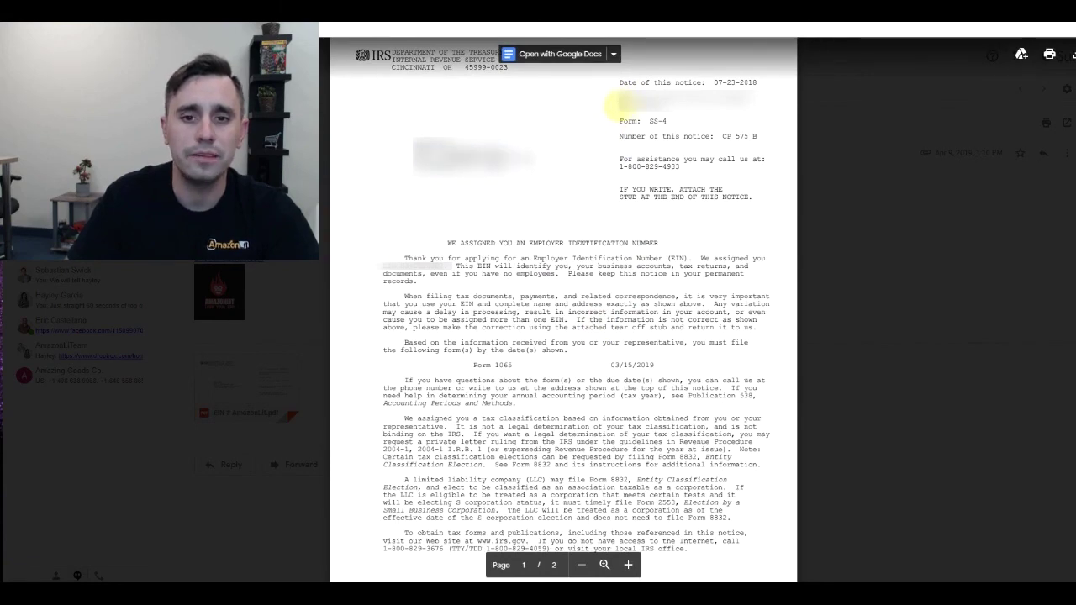
{"action": "scroll", "coordinate": [688, 206], "scroll_direction": "down", "scroll_amount": 2}
{"action": "scroll", "coordinate": [687, 206], "scroll_direction": "down", "scroll_amount": 5}
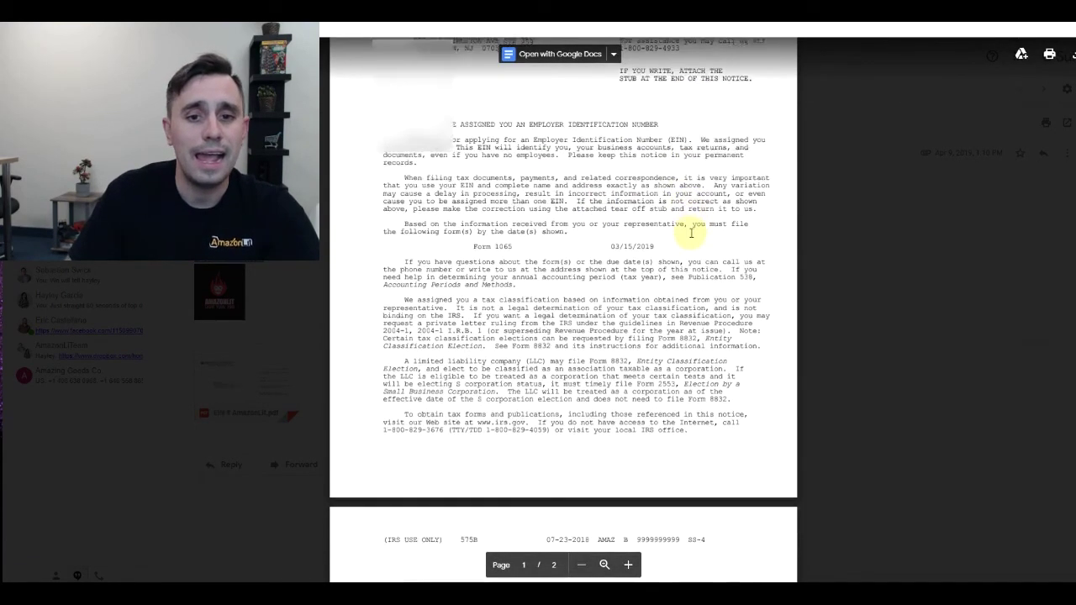
{"action": "scroll", "coordinate": [660, 256], "scroll_direction": "down", "scroll_amount": 3}
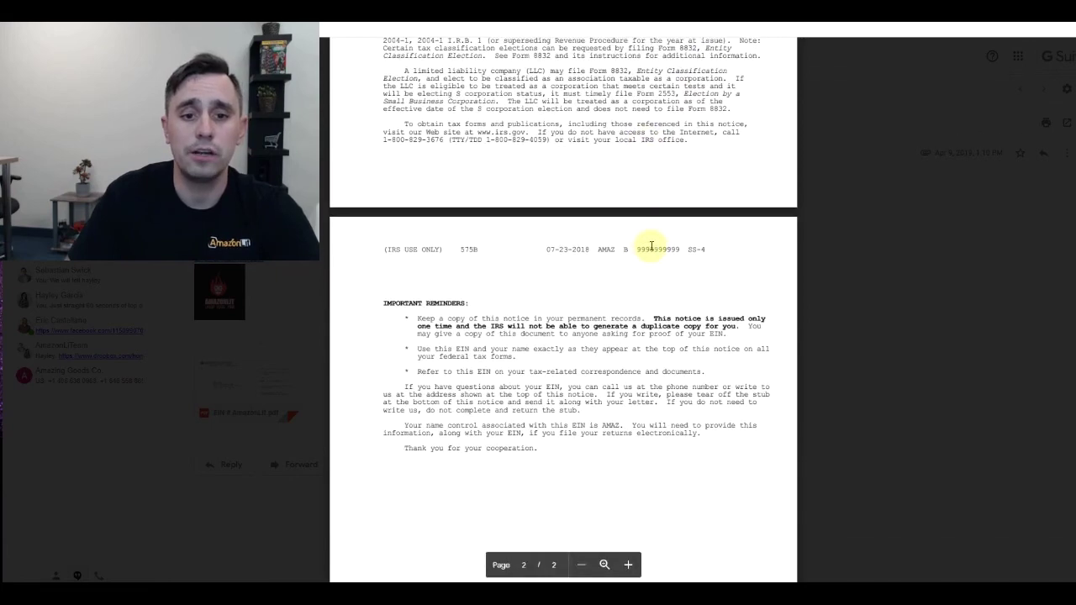
{"action": "scroll", "coordinate": [651, 244], "scroll_direction": "down", "scroll_amount": 2}
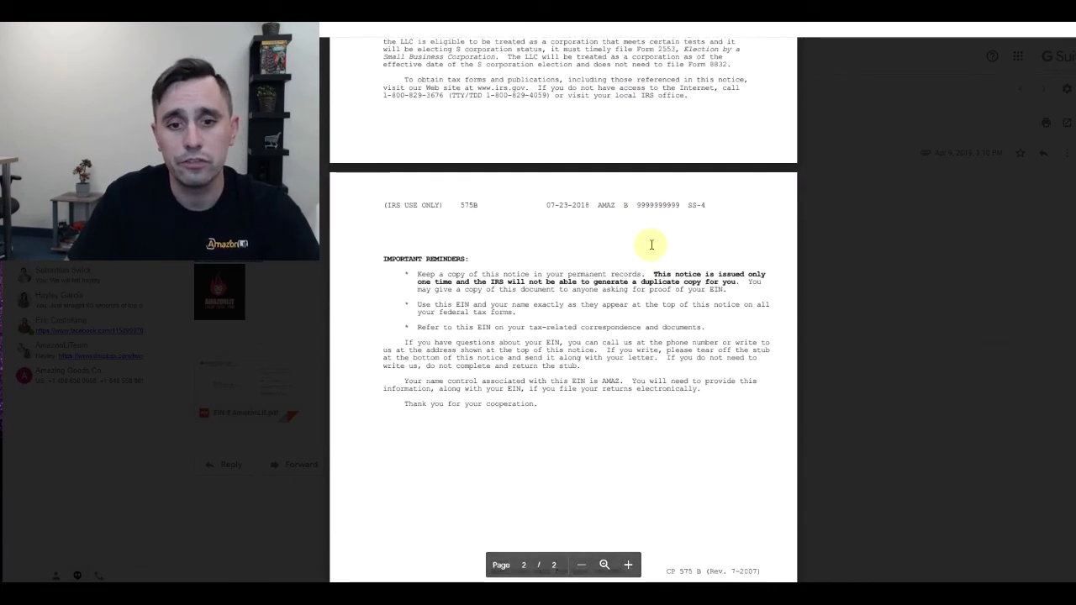
{"action": "scroll", "coordinate": [649, 338], "scroll_direction": "up", "scroll_amount": 2}
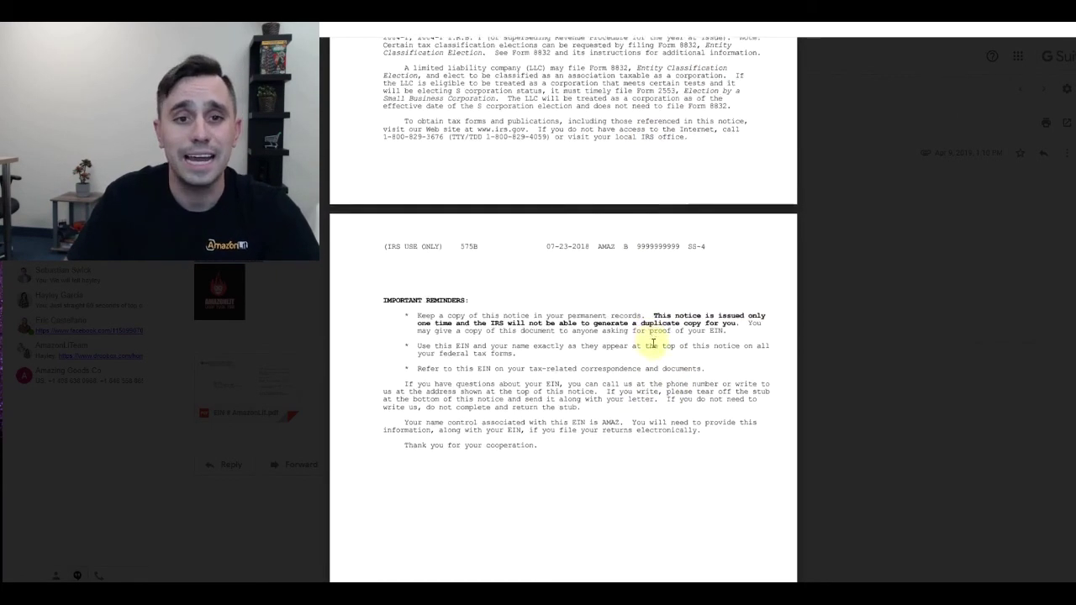
{"action": "scroll", "coordinate": [652, 342], "scroll_direction": "down", "scroll_amount": 4}
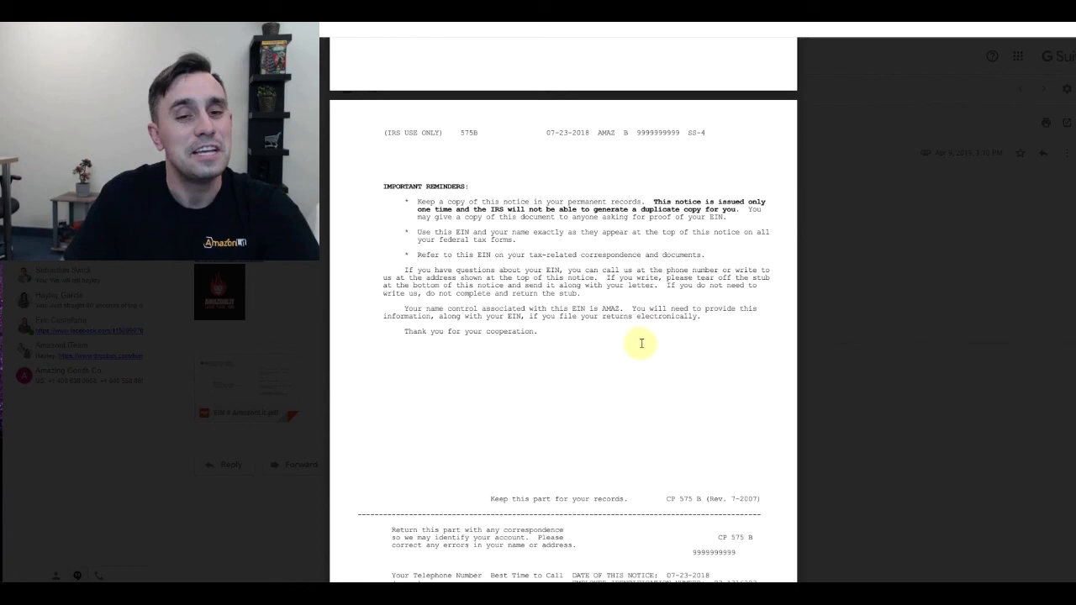
{"action": "scroll", "coordinate": [681, 337], "scroll_direction": "up", "scroll_amount": 1}
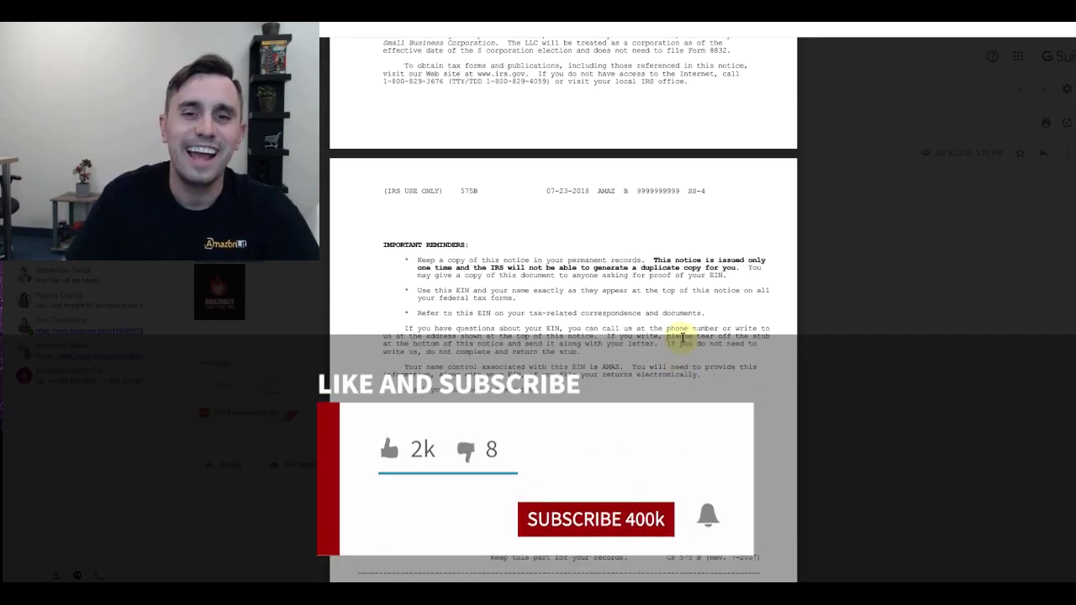